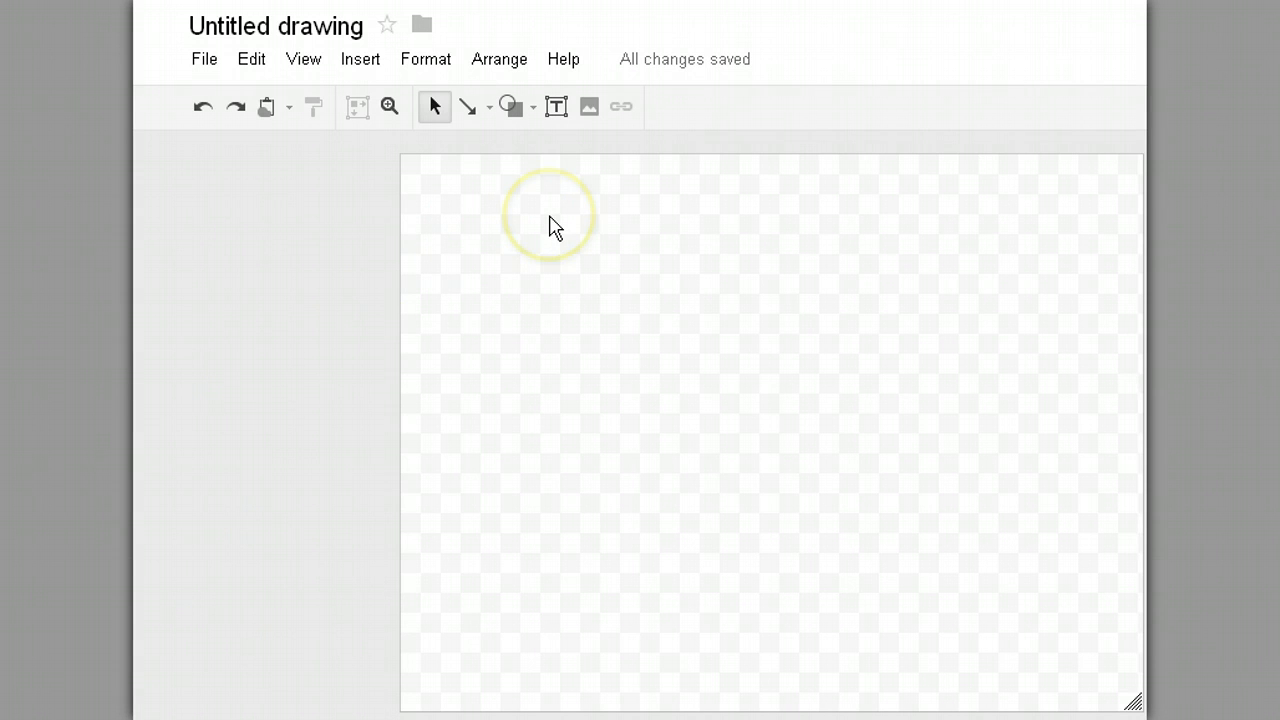
Step: Draw a rectangle near the top centre of the blank canvas and nudge it slightly left
left_click(532, 112)
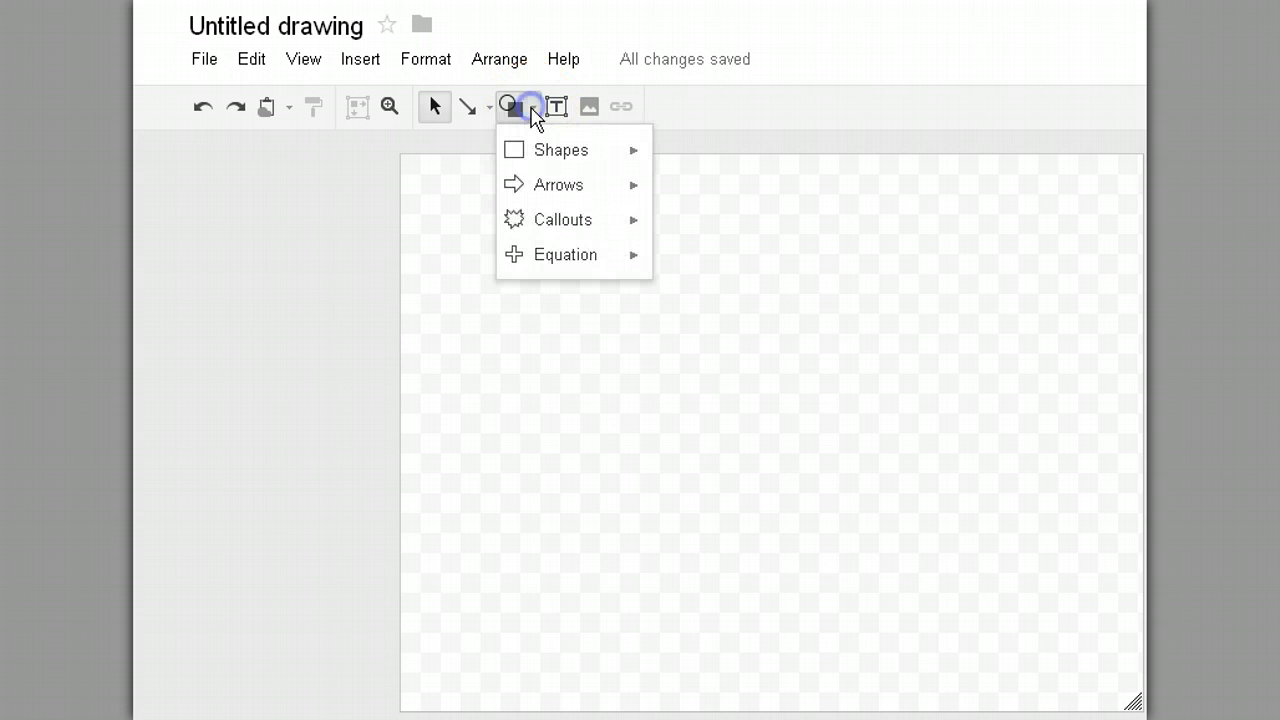
mouse_move(548, 170)
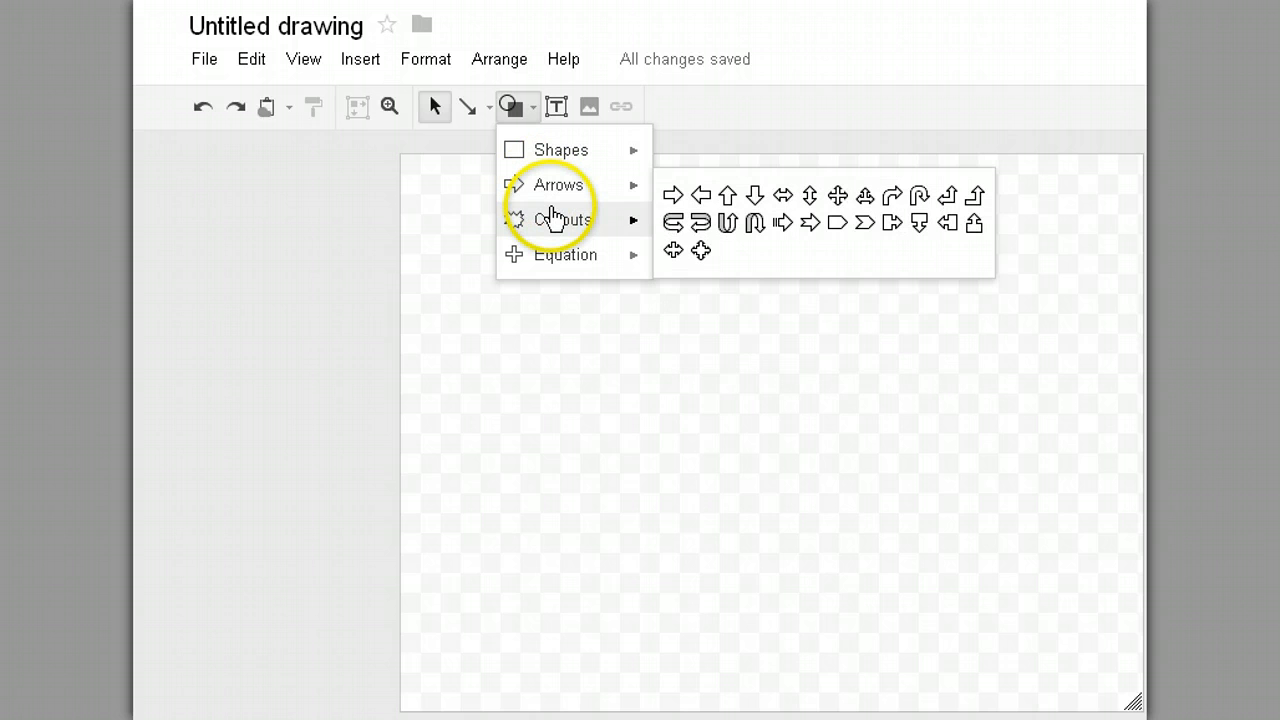
mouse_move(551, 216)
mouse_move(556, 260)
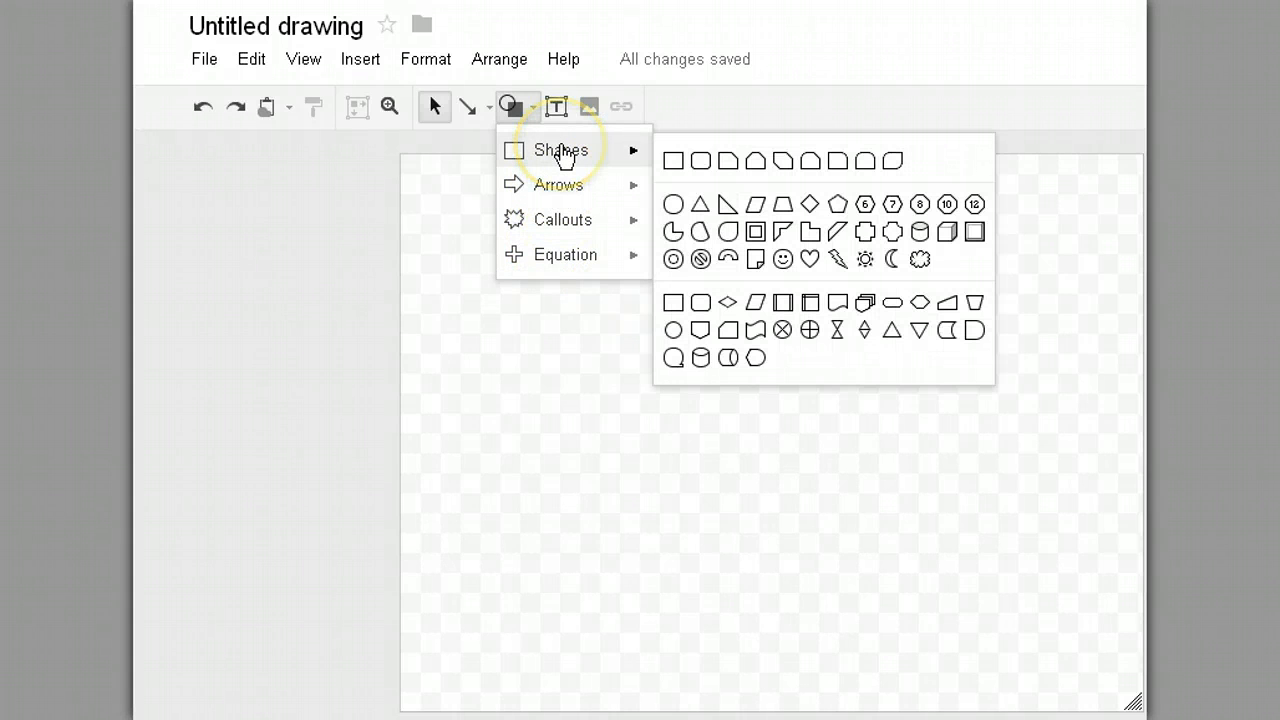
left_click(673, 161)
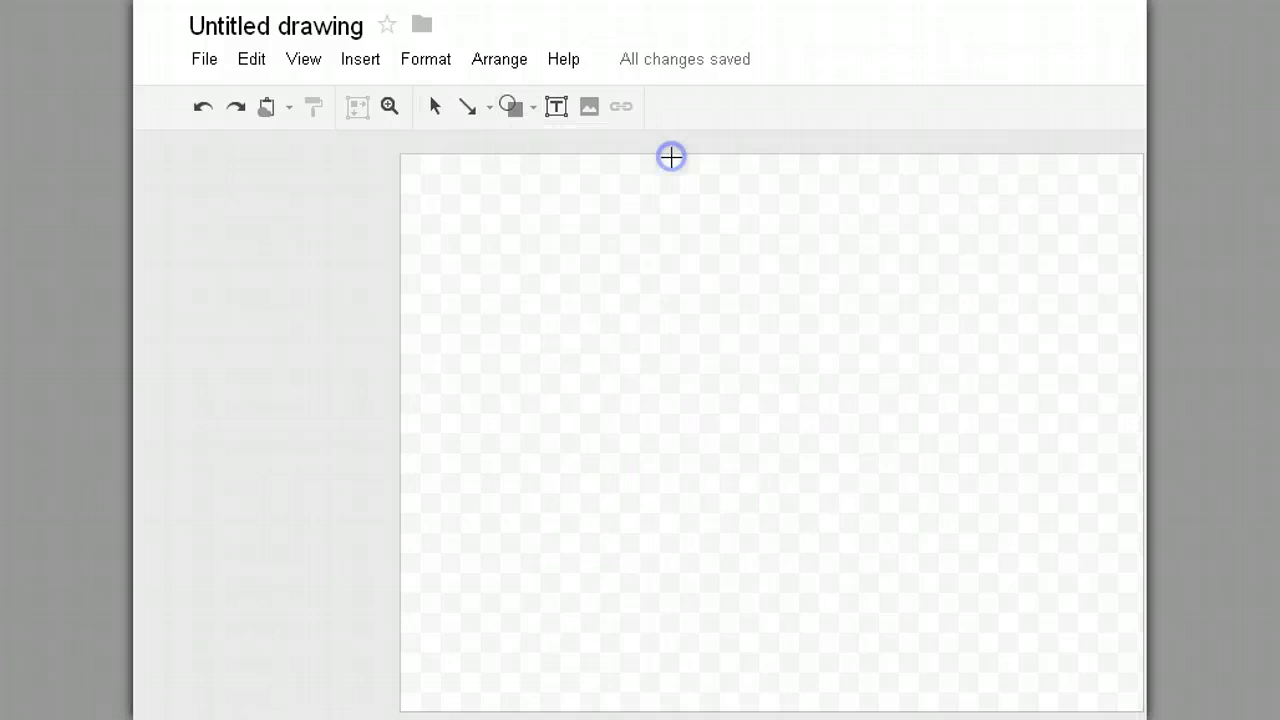
left_click_drag(623, 181, 890, 324)
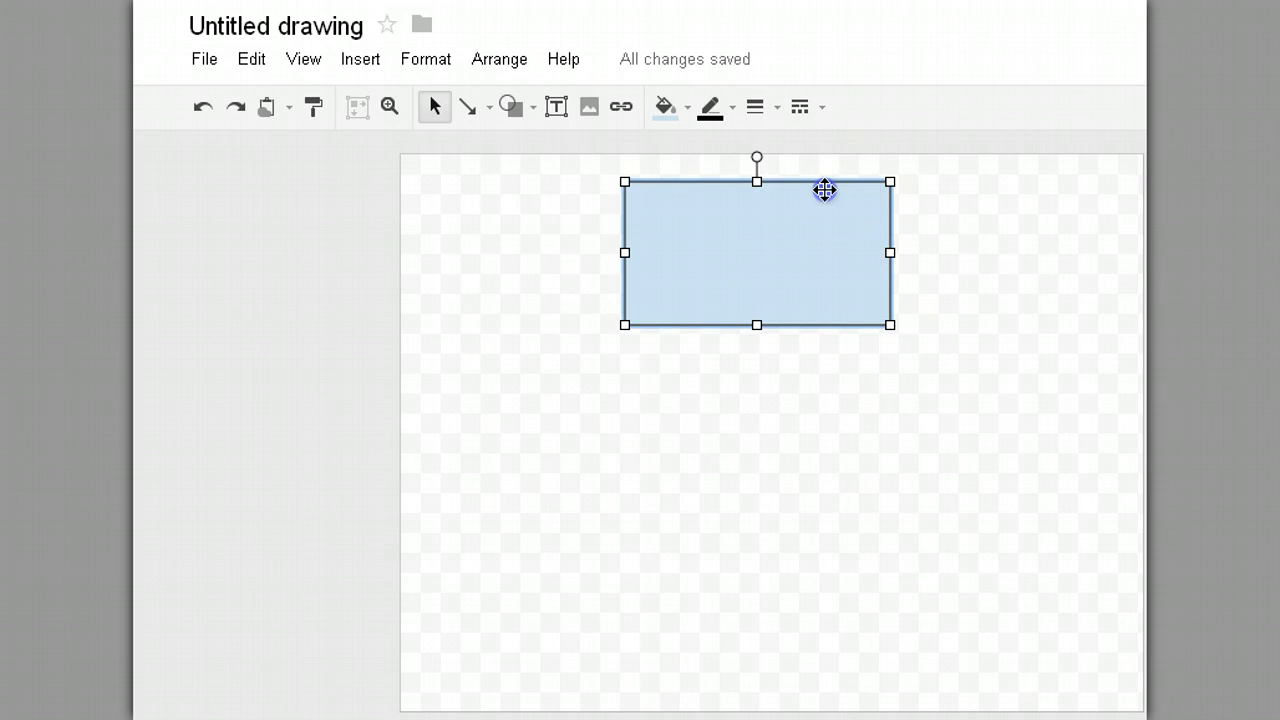
left_click_drag(823, 189, 806, 191)
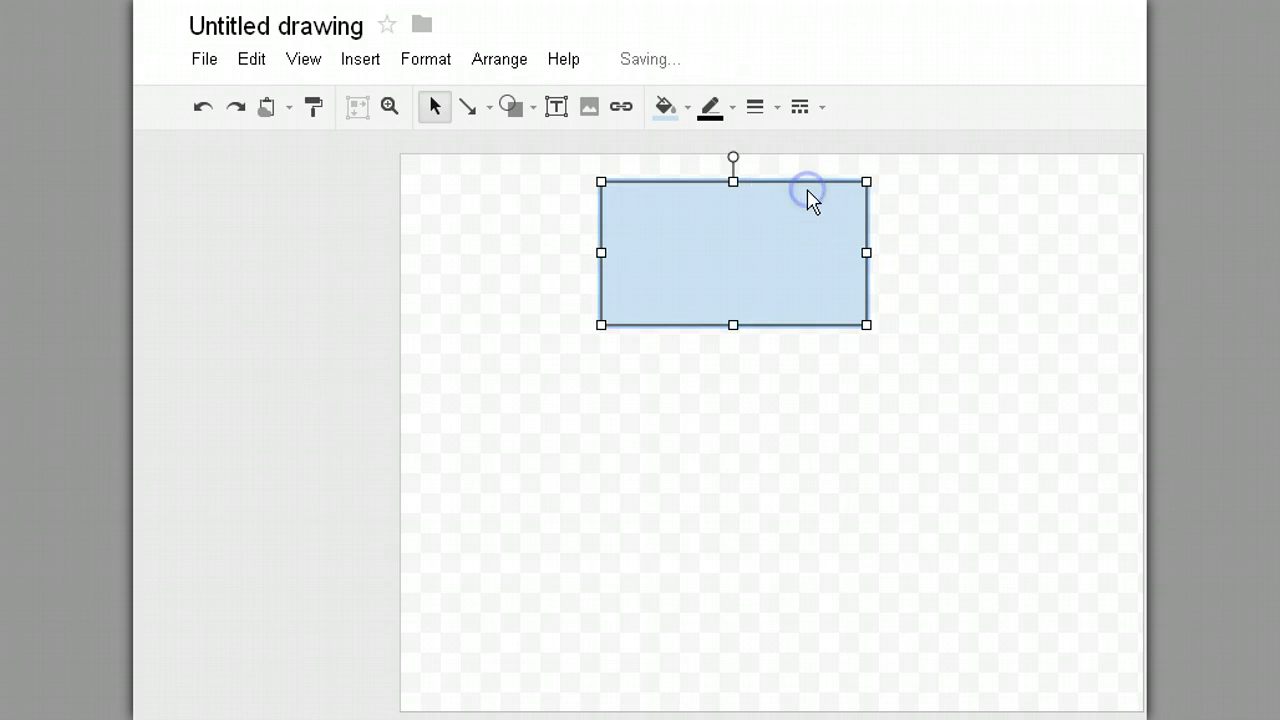
Step: Add a text box inside the rectangle reading 'Google Drive'
left_click(557, 107)
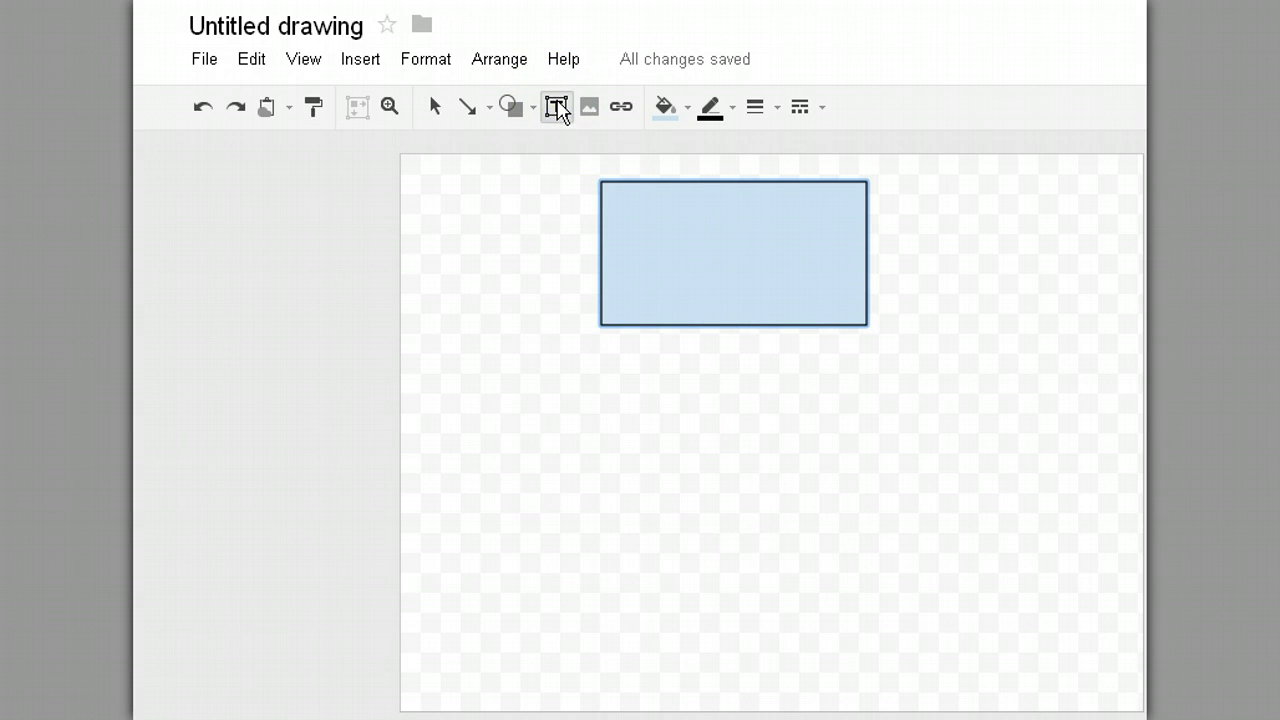
left_click_drag(617, 197, 849, 307)
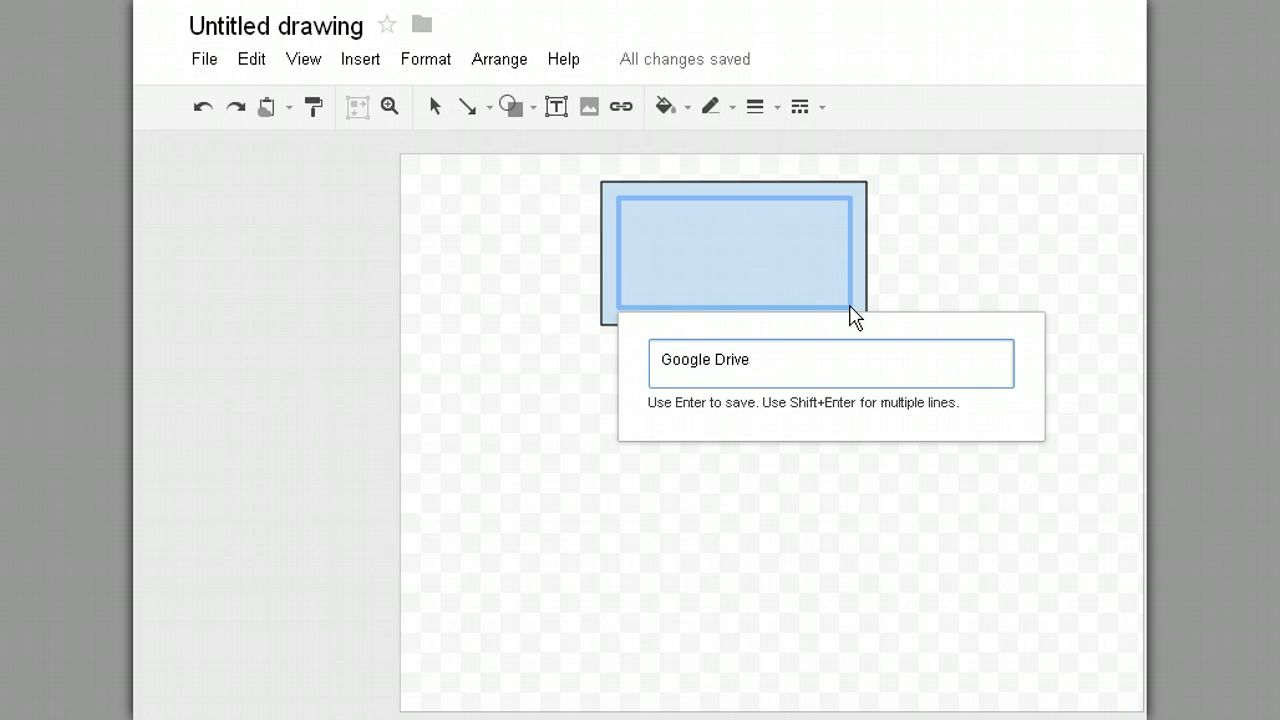
key("Return")
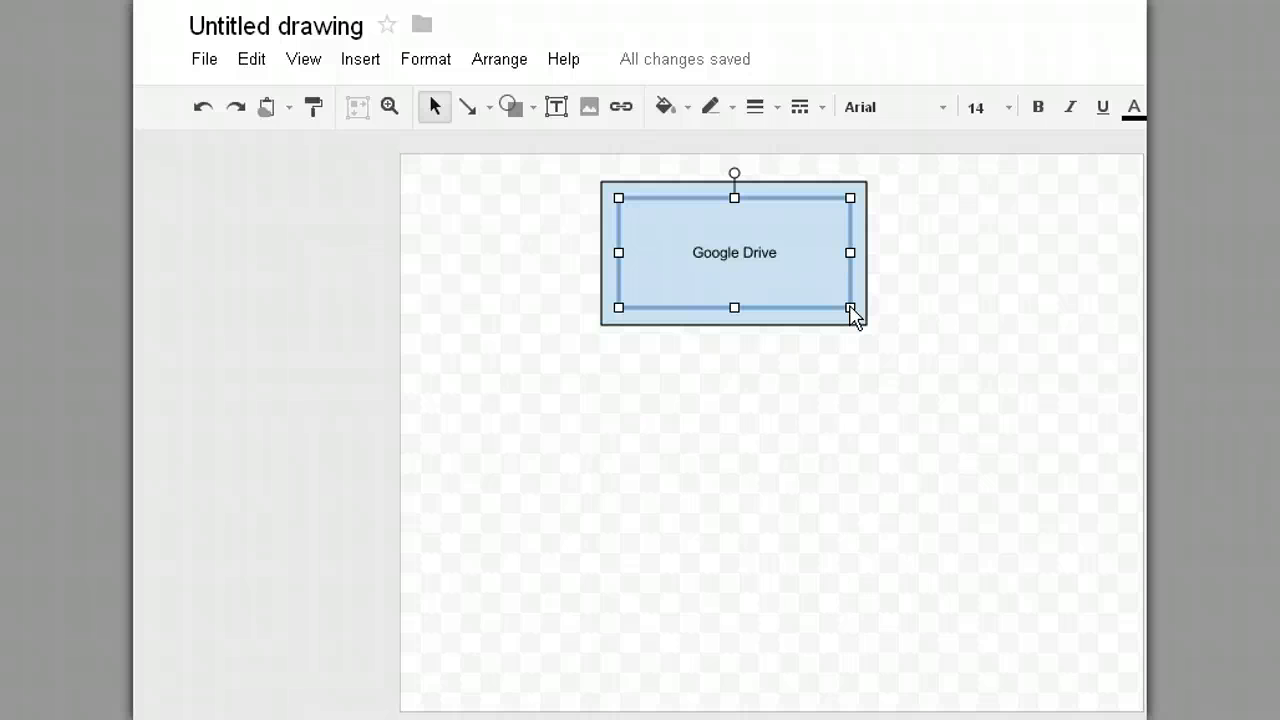
Step: Set the Google Drive label to 18-point bold Courier New
left_click(800, 271)
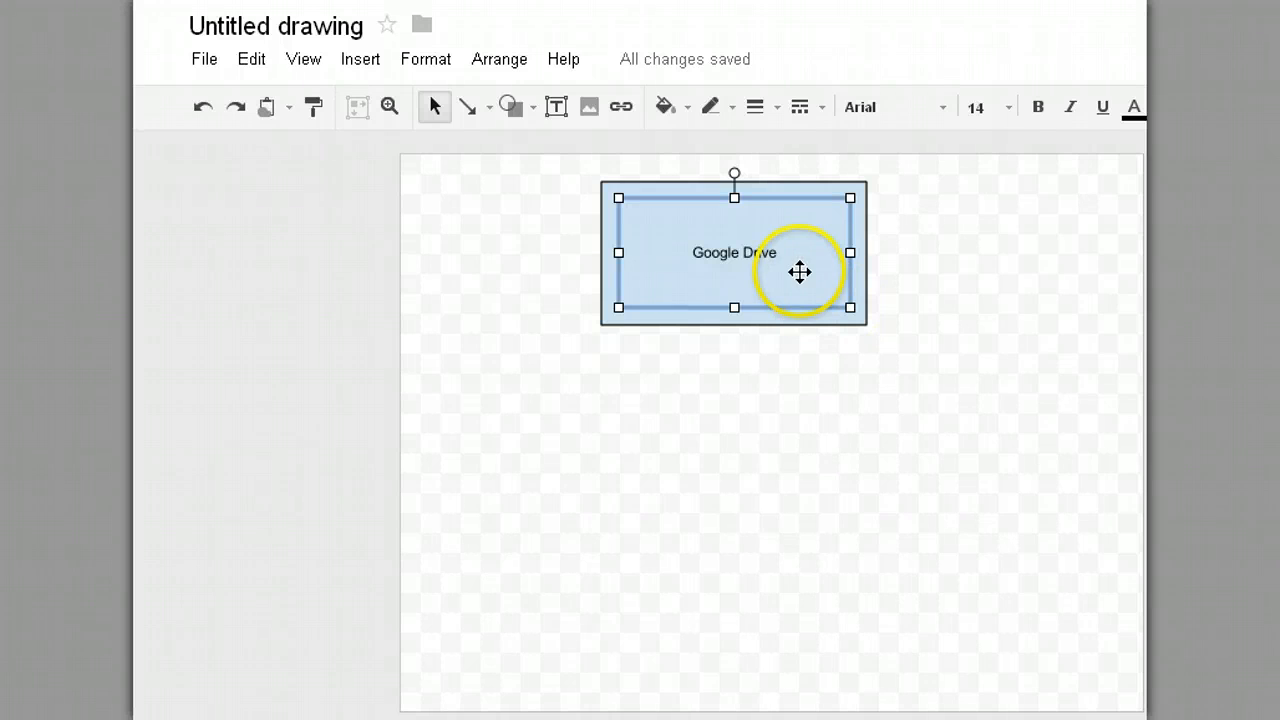
left_click(1008, 108)
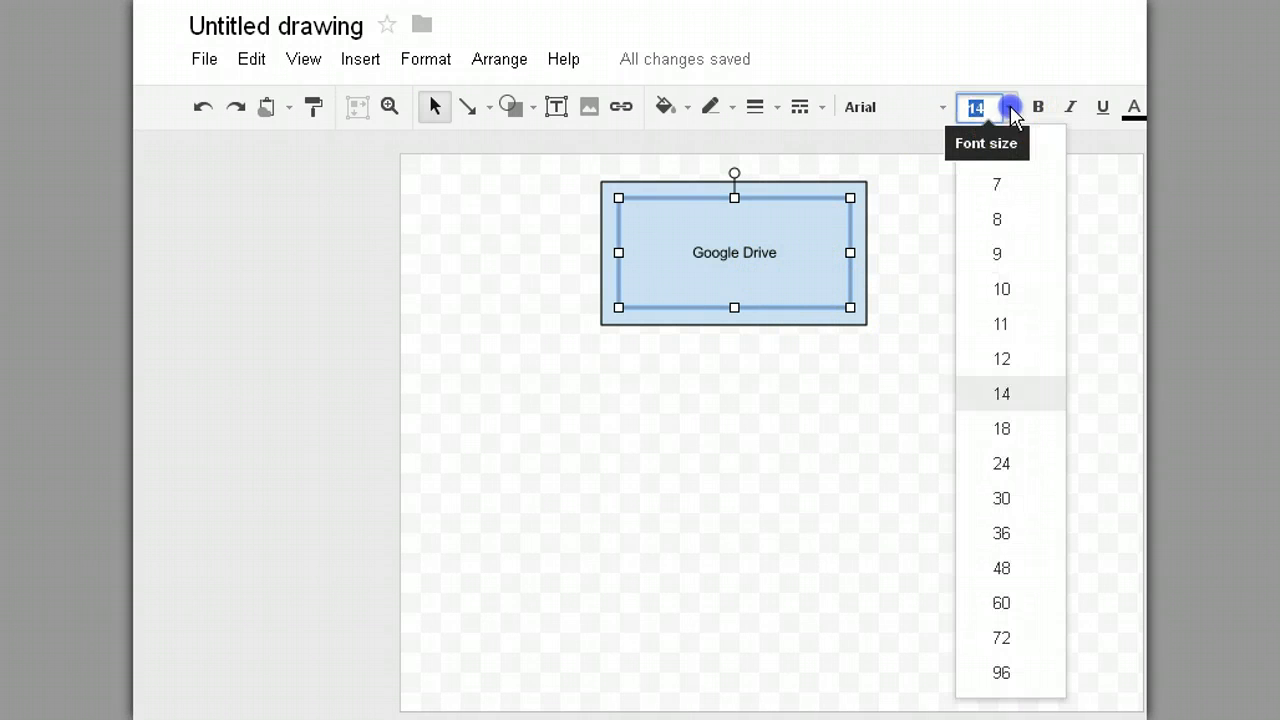
left_click(1001, 428)
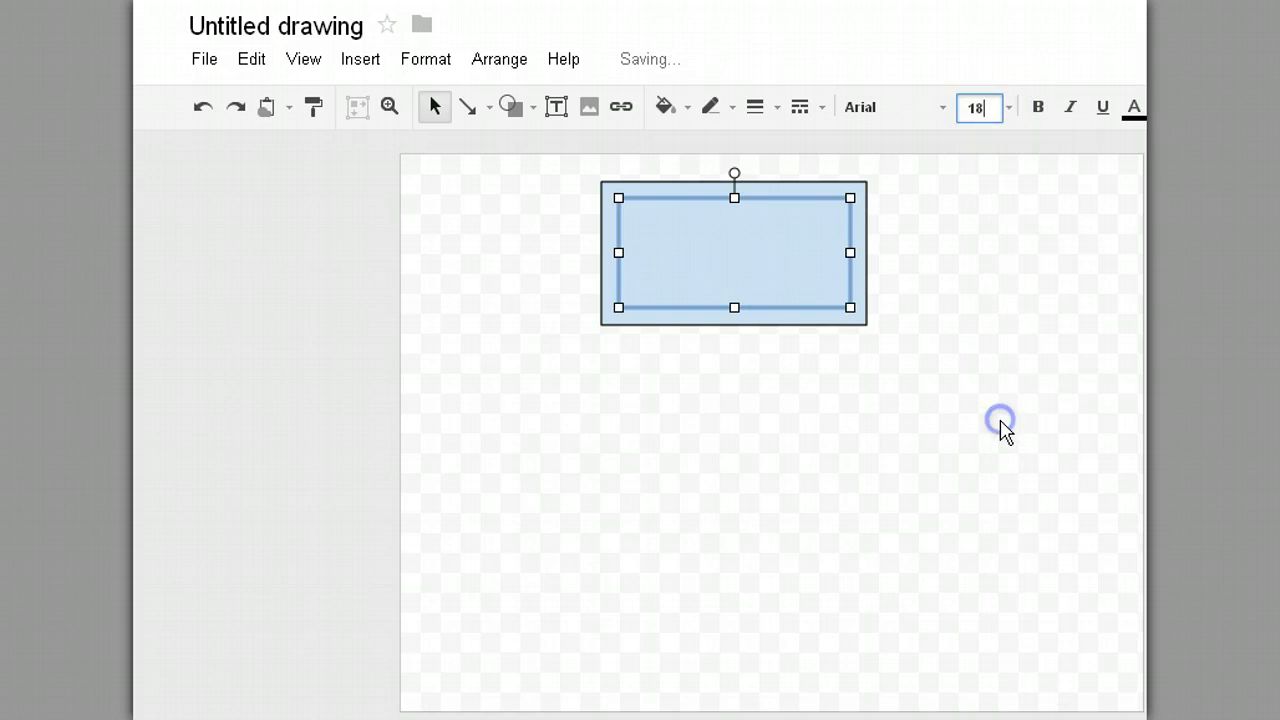
left_click(947, 112)
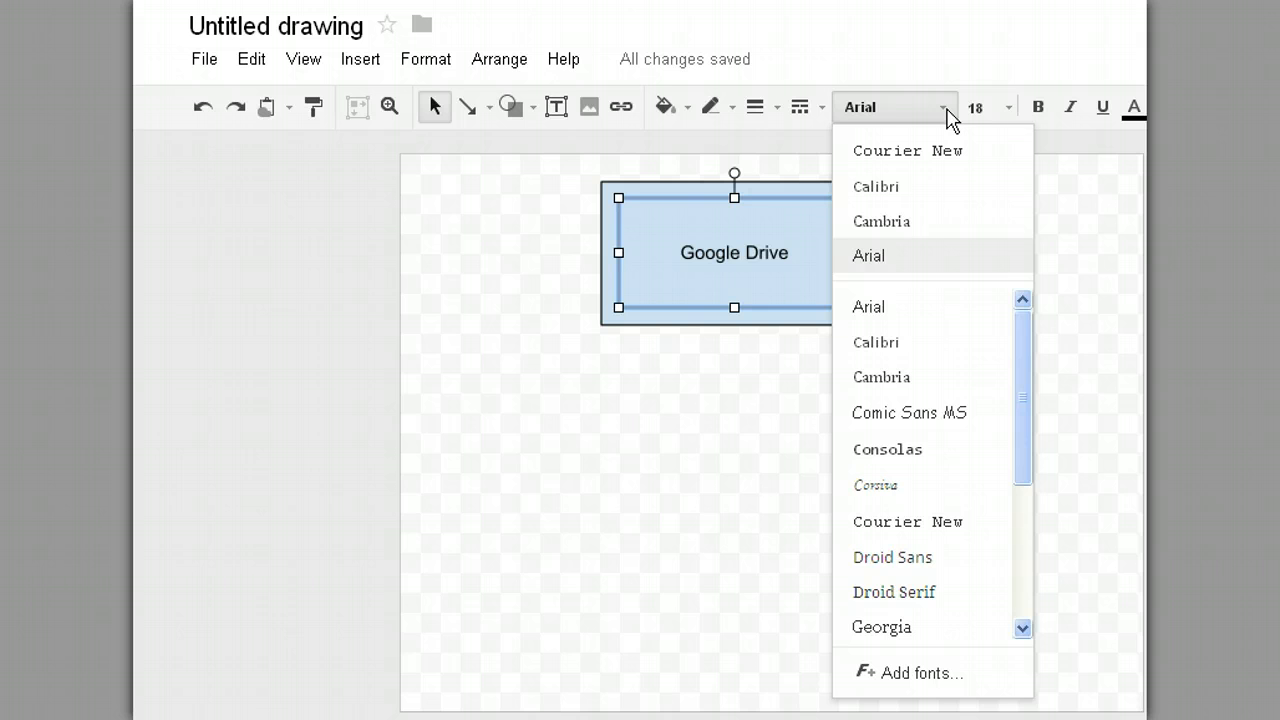
left_click(936, 150)
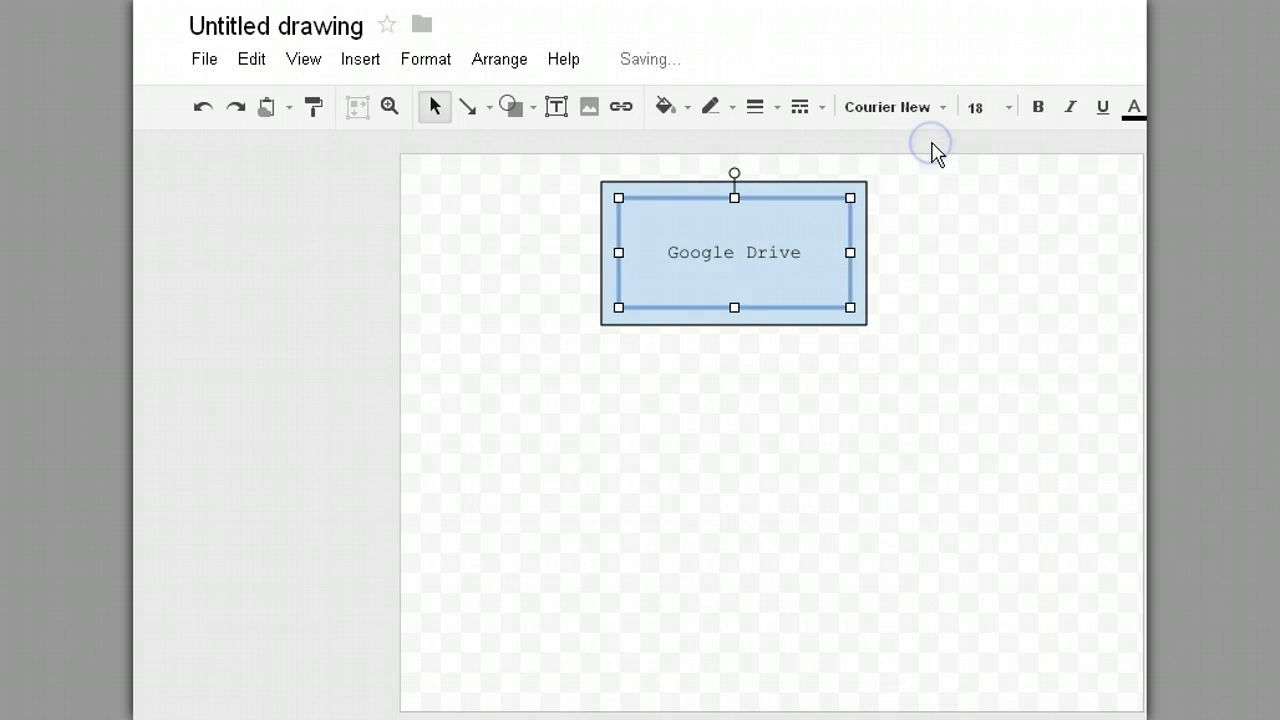
left_click(1038, 108)
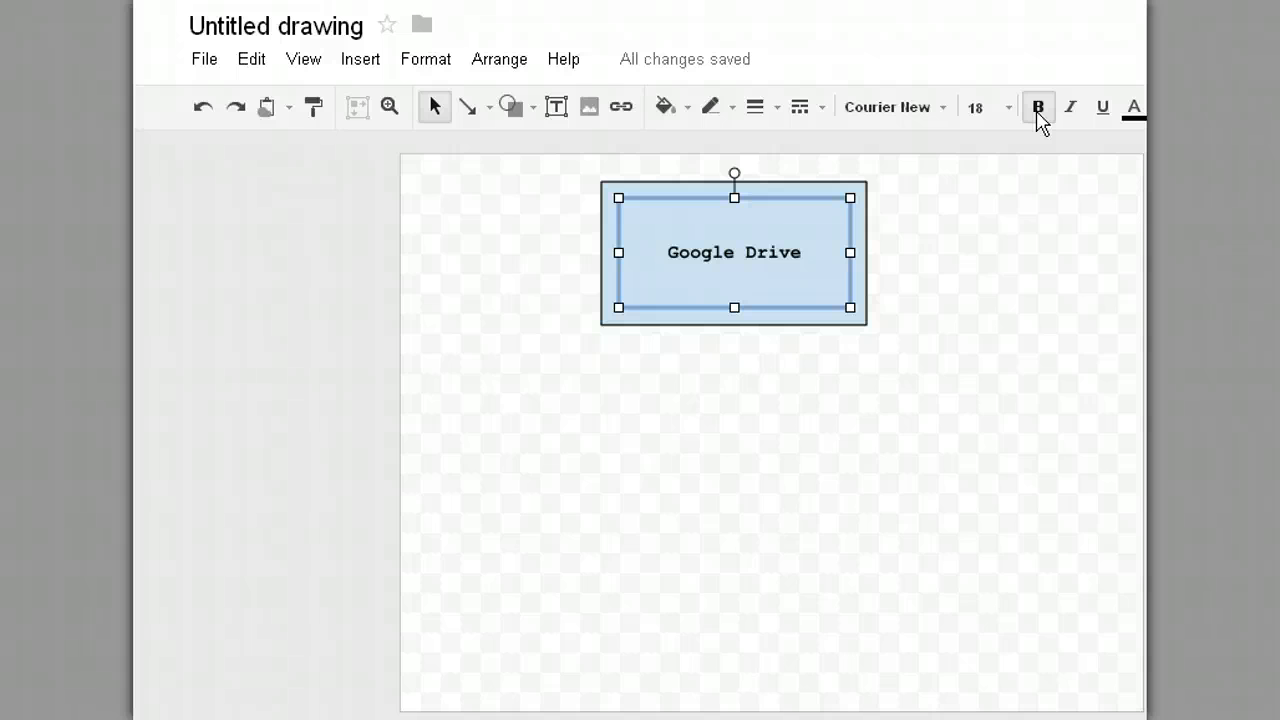
Step: Try underline, italic and dark red on the label, then revert to plain black text
left_click(1106, 110)
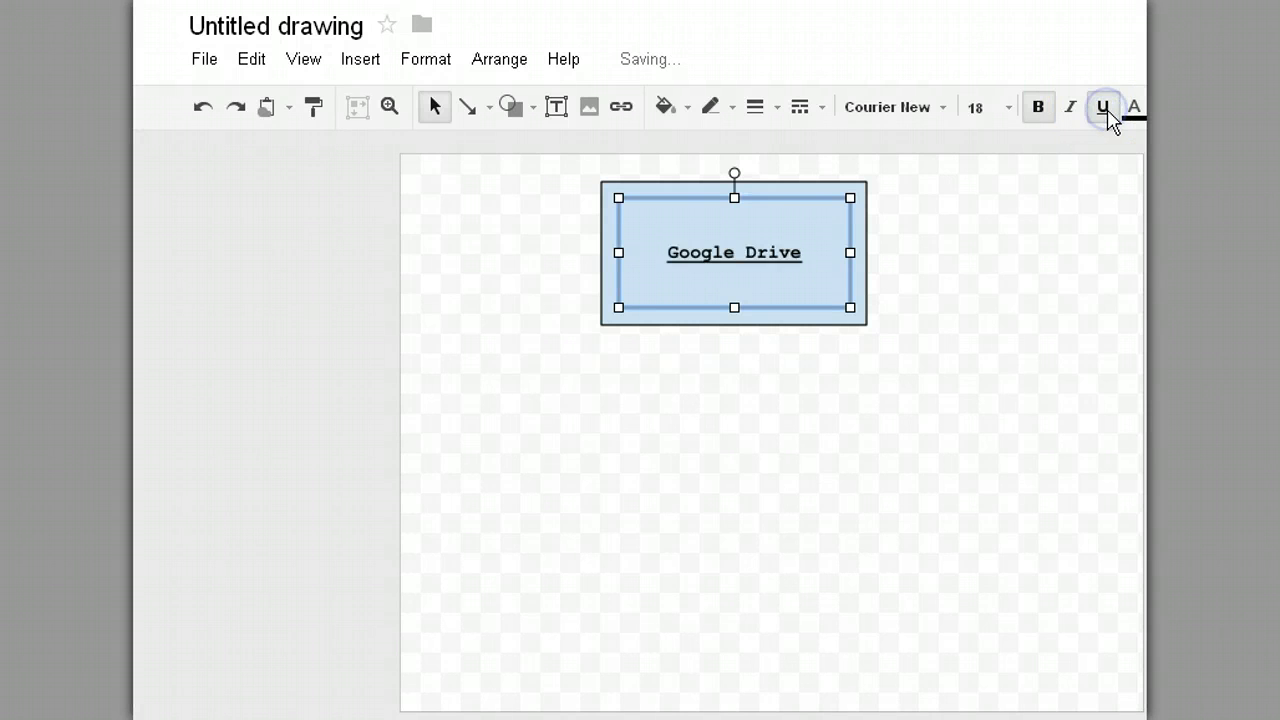
left_click(1106, 110)
left_click(1075, 110)
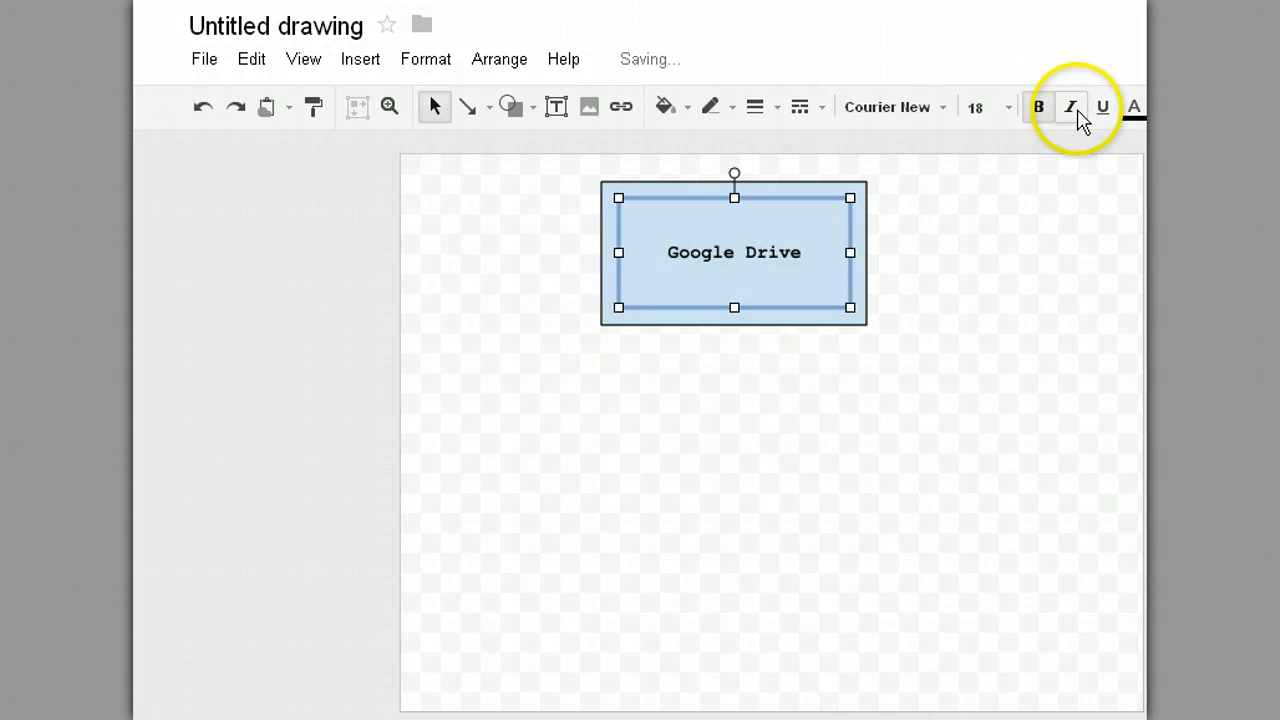
left_click(1075, 107)
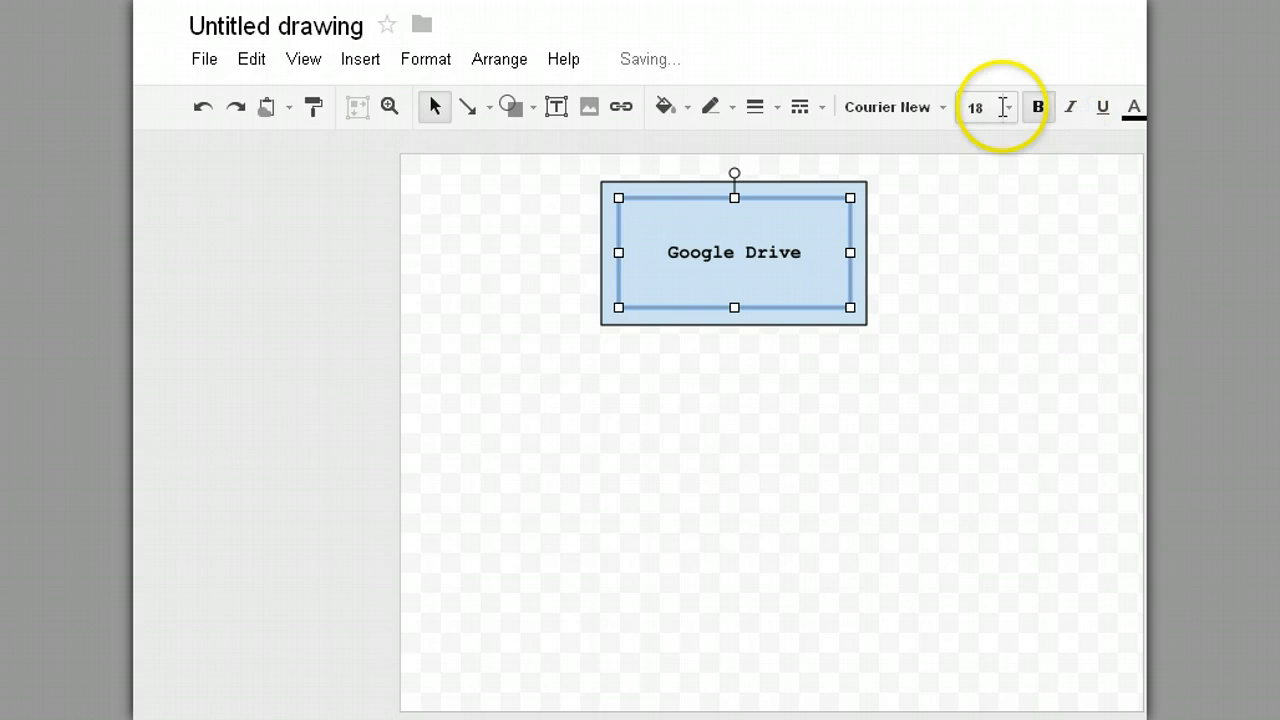
left_click(1134, 107)
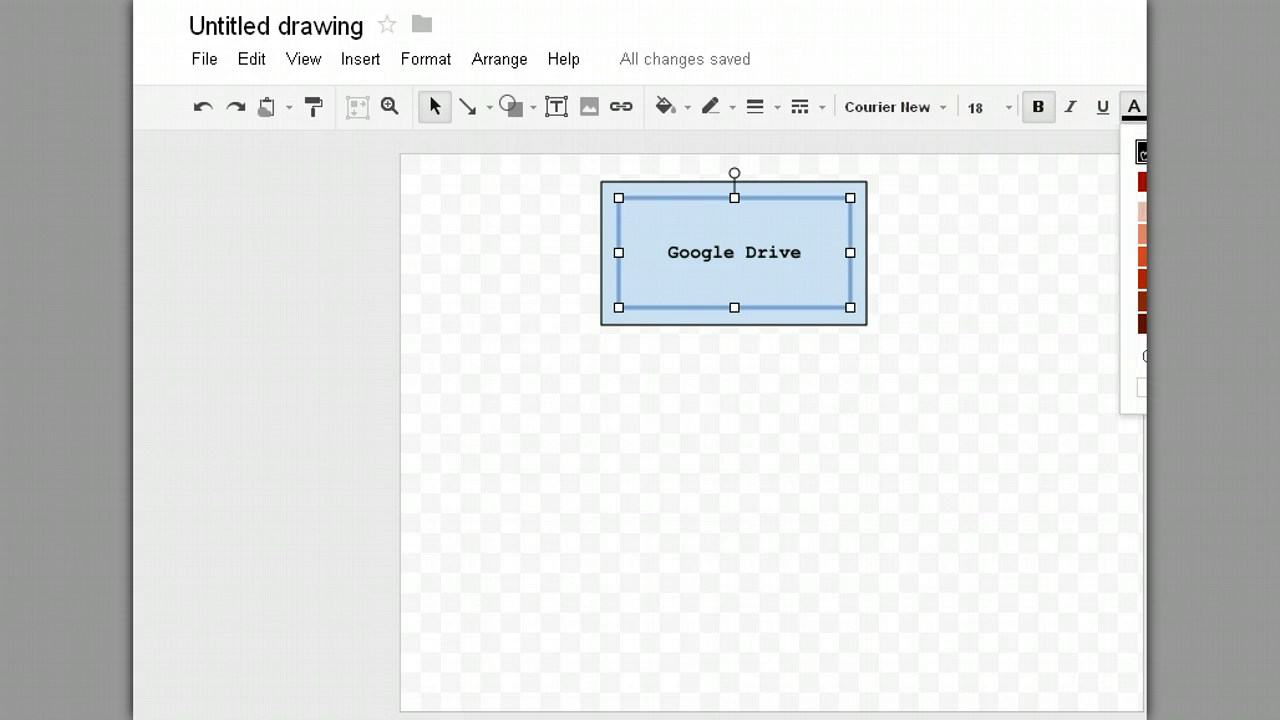
left_click(1142, 278)
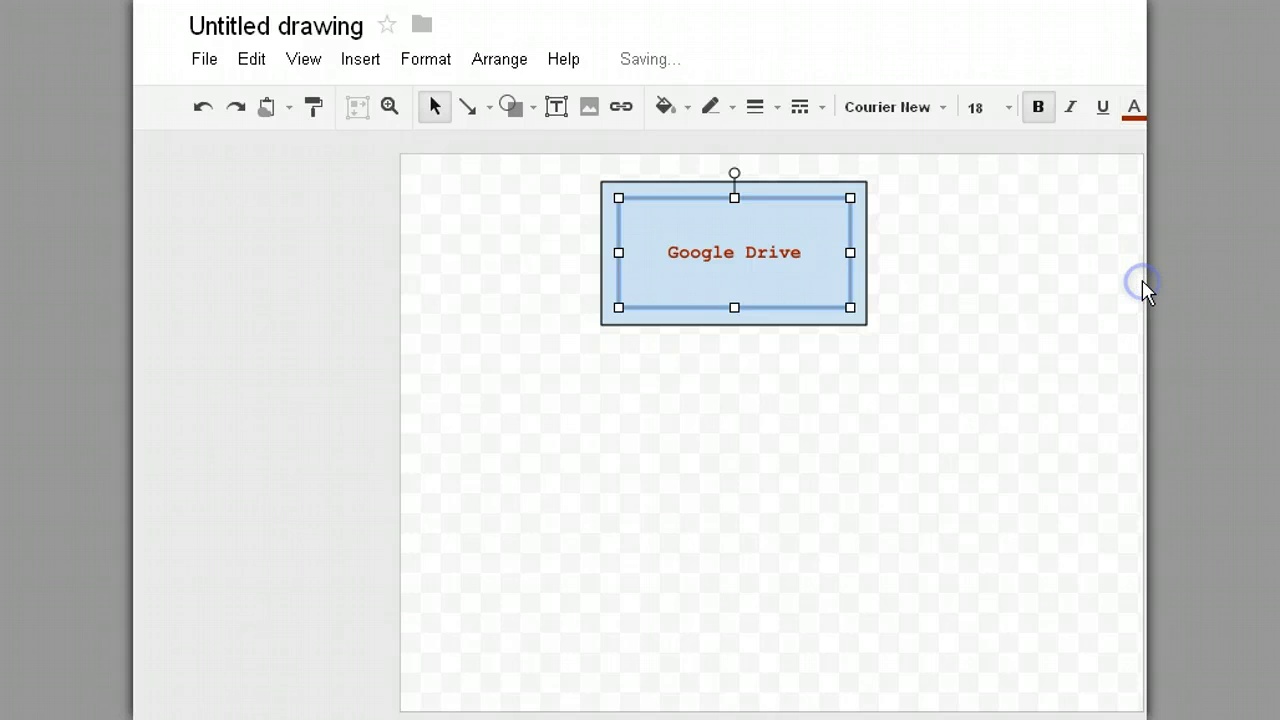
left_click(1134, 107)
left_click(1142, 152)
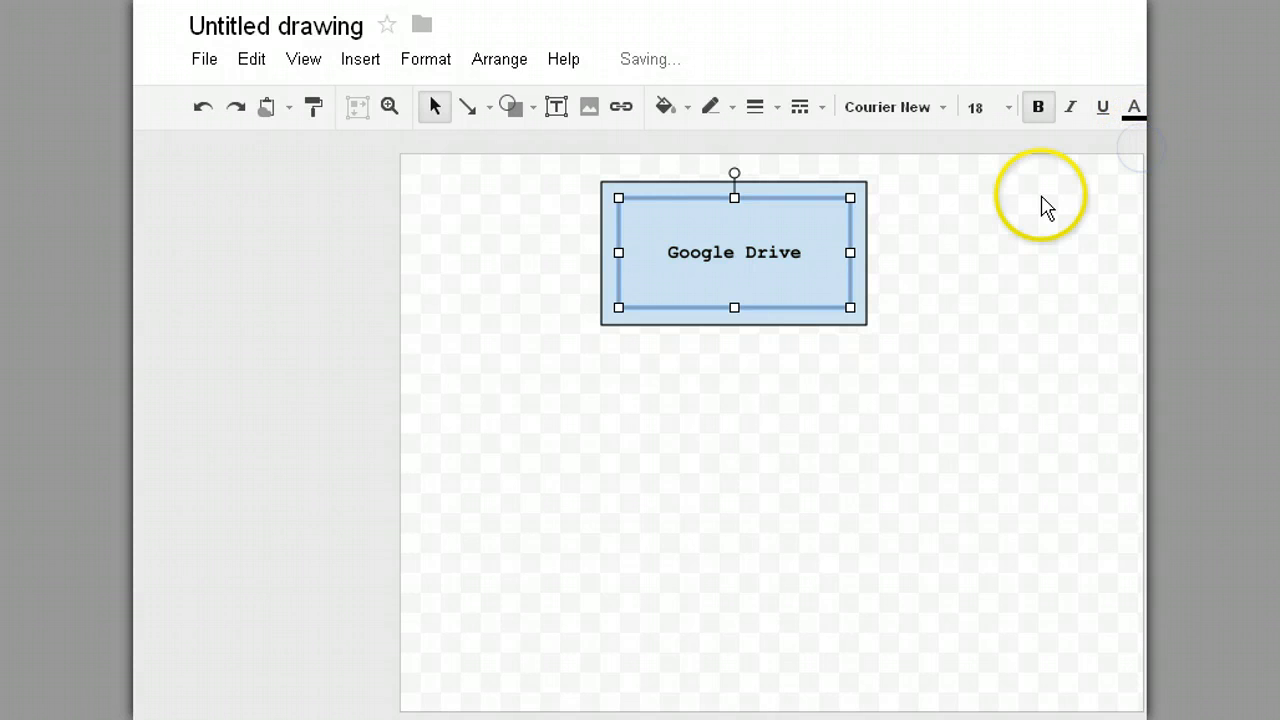
left_click(897, 380)
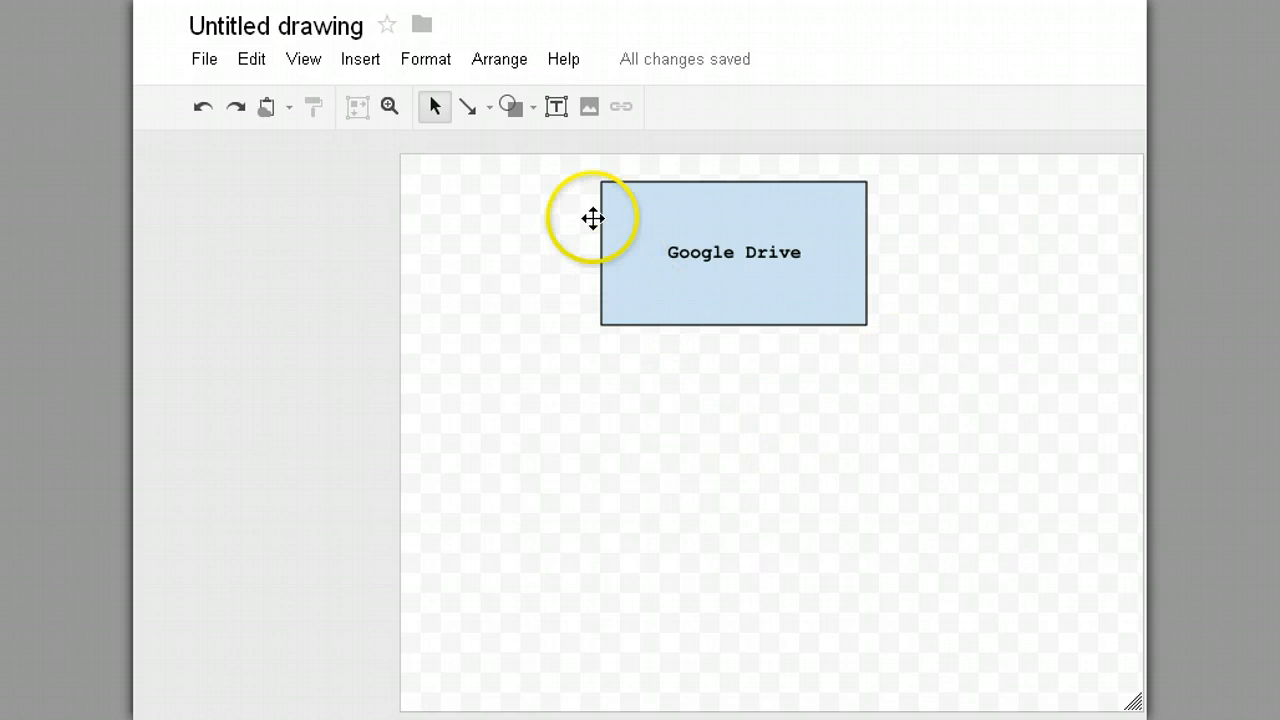
Step: Draw a rounded rectangle below and to the left of the Google Drive box
left_click(518, 108)
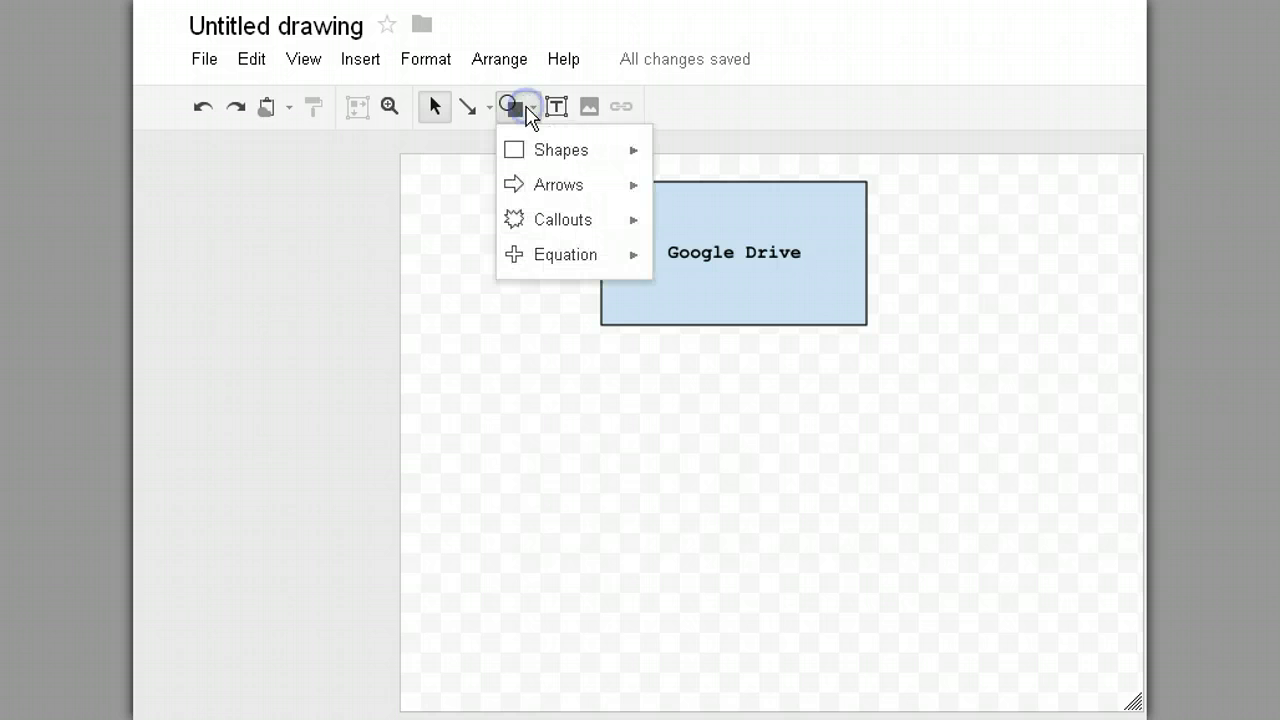
mouse_move(537, 160)
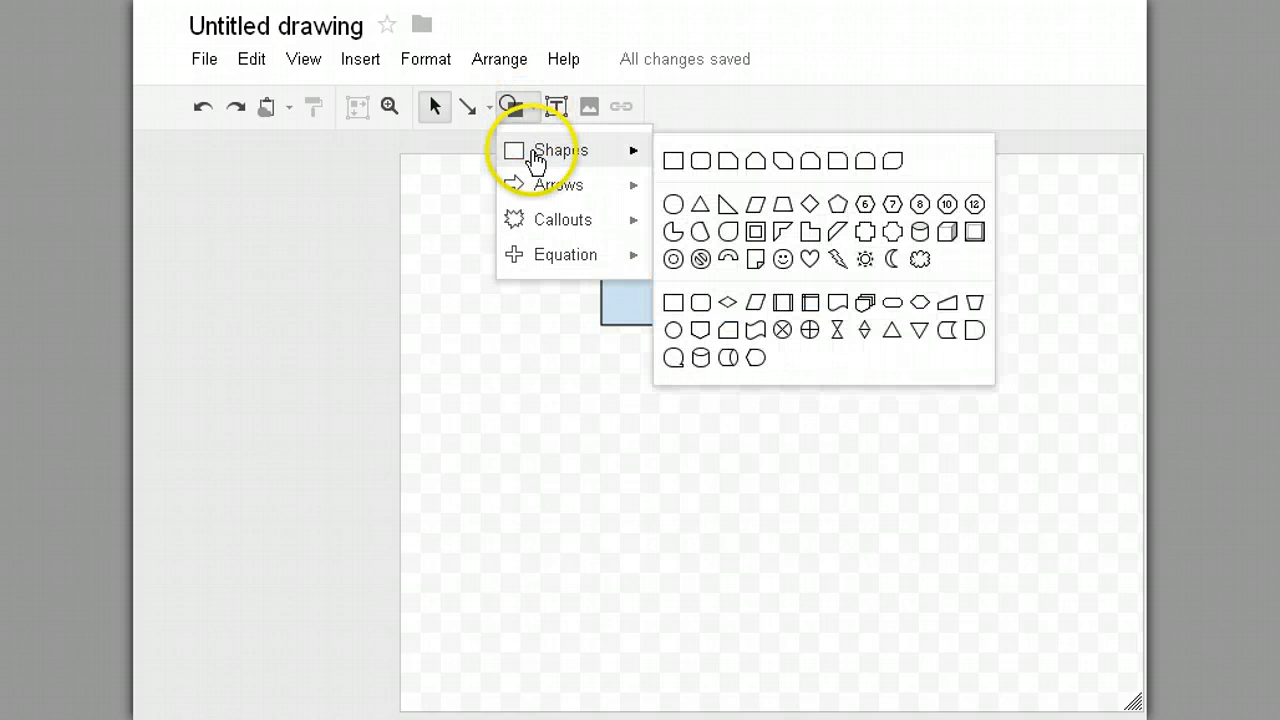
left_click(699, 163)
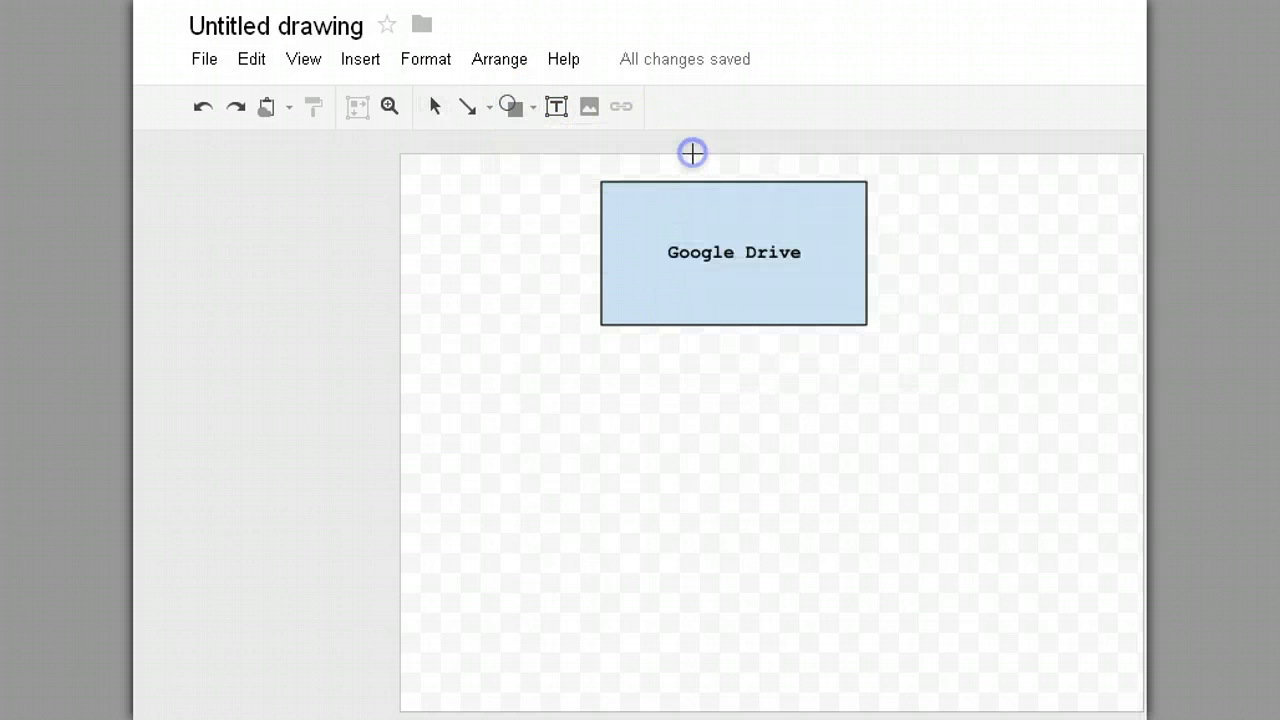
left_click_drag(469, 406, 634, 507)
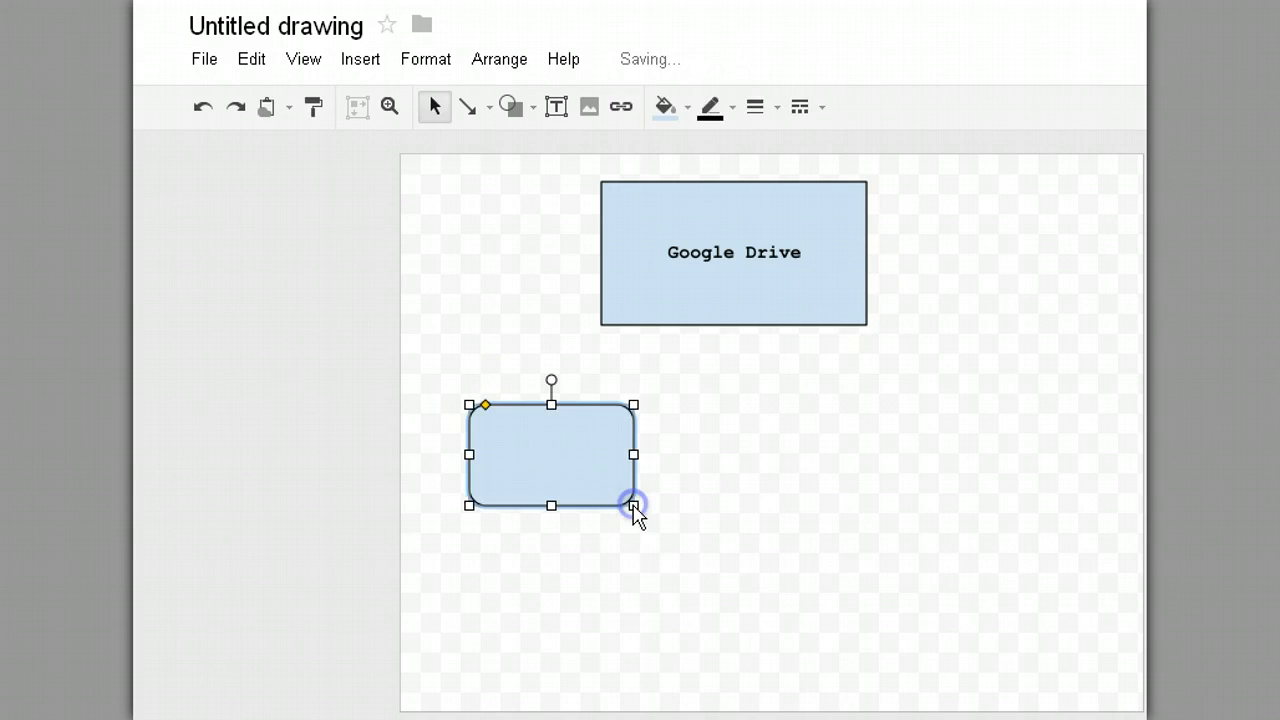
Step: Draw a second rounded rectangle below-right, then move the left box down level with it
left_click(537, 110)
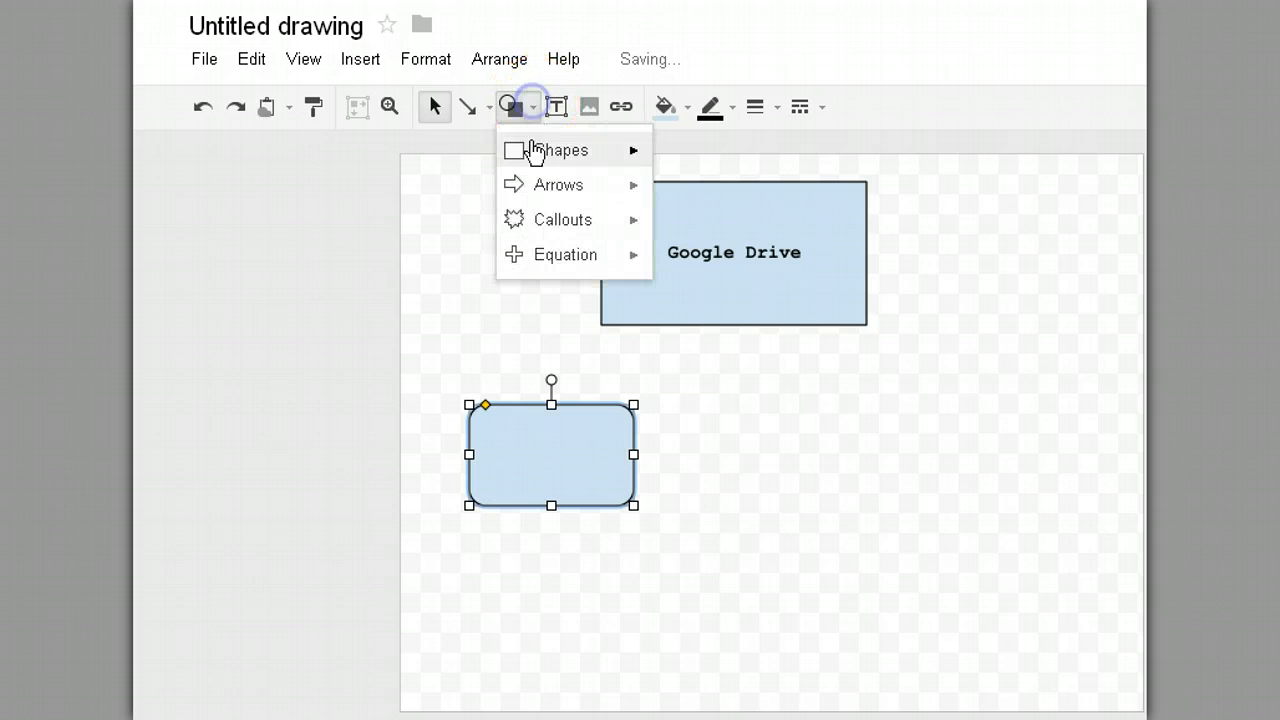
mouse_move(541, 160)
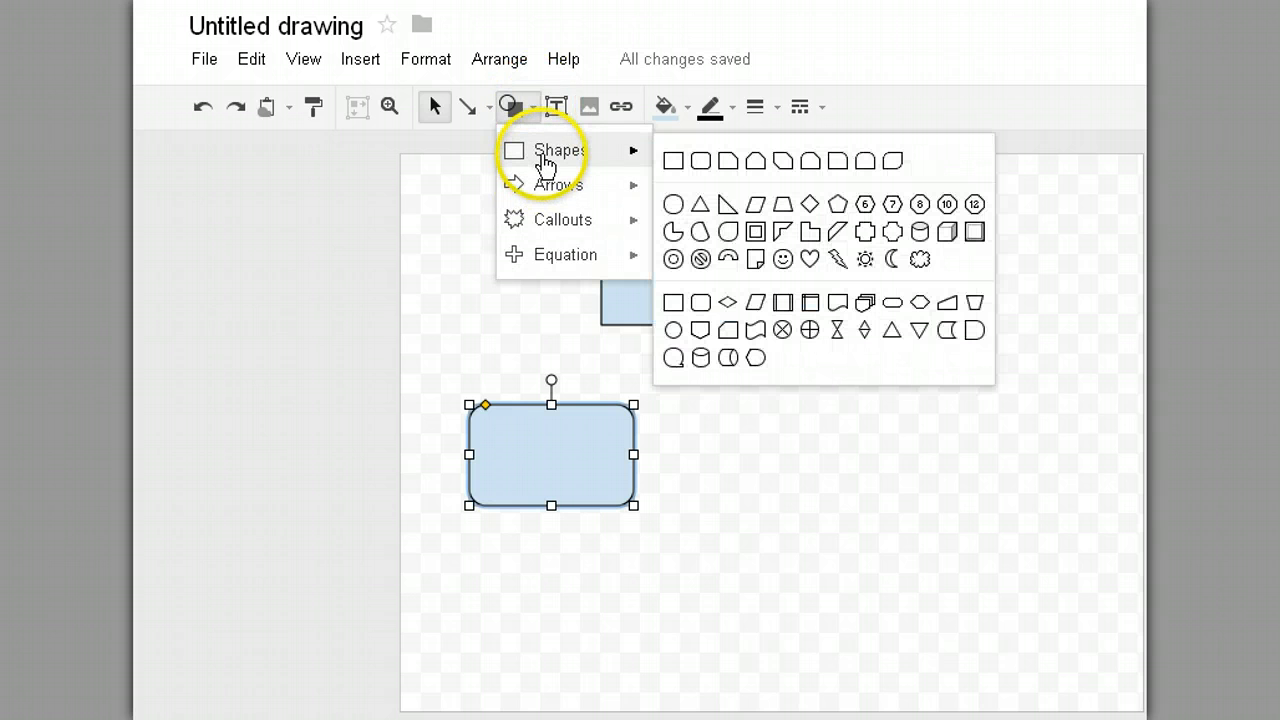
left_click(709, 166)
mouse_move(822, 410)
left_mouse_down()
mouse_move(820, 434)
mouse_move(906, 509)
mouse_move(973, 515)
left_mouse_up()
left_click(722, 495)
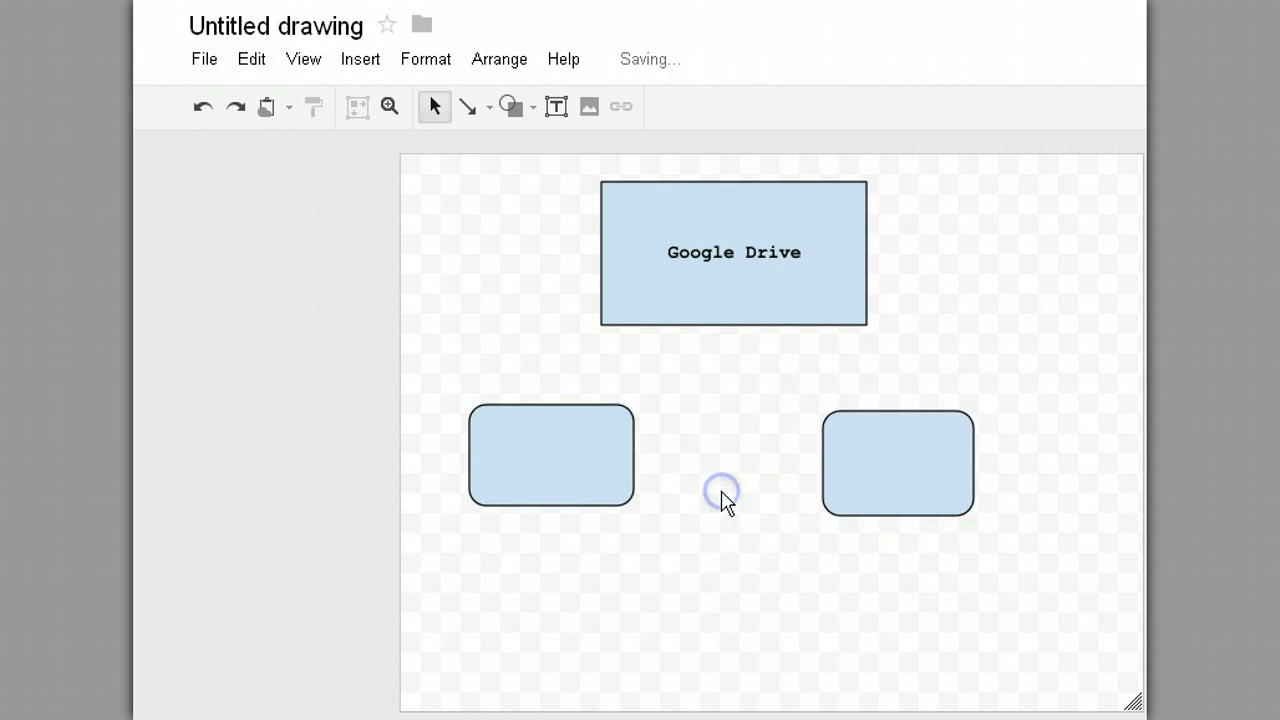
left_click(624, 470)
left_click_drag(624, 470, 624, 479)
left_click(755, 510)
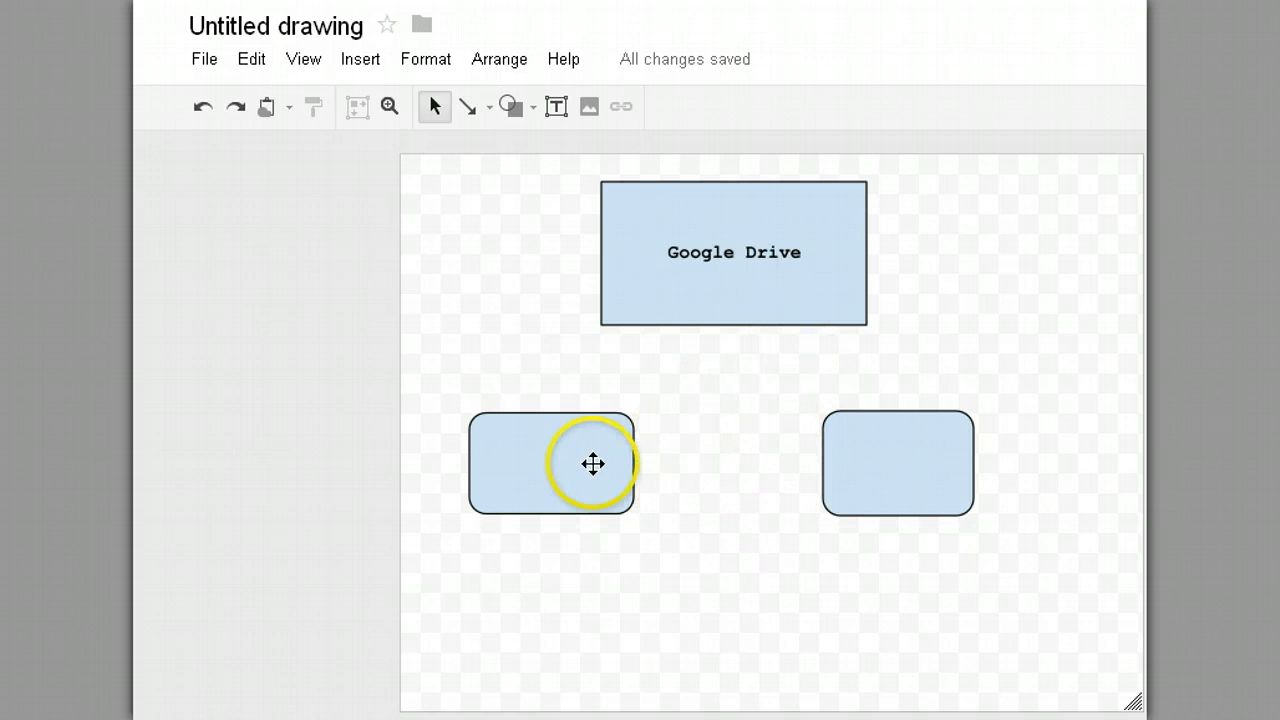
Step: Fill the Google Drive box with dark blue, RGB (61, 133, 198)
left_click(688, 185)
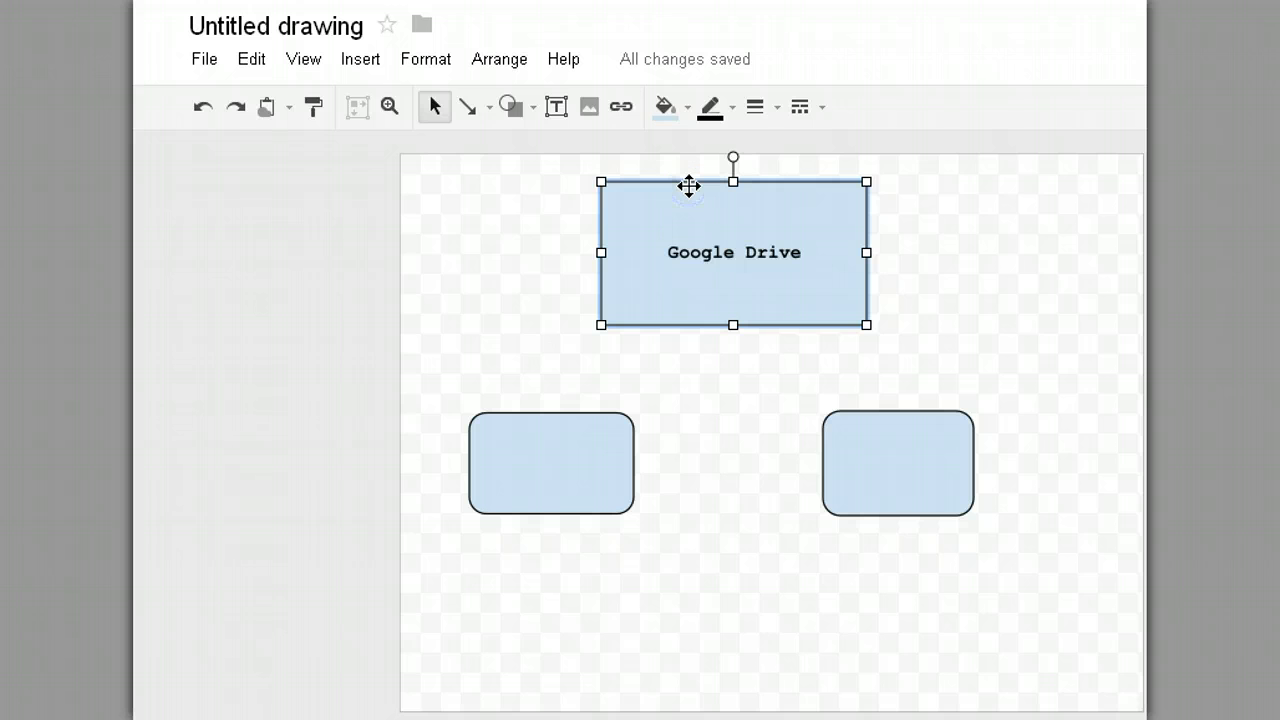
left_click(688, 114)
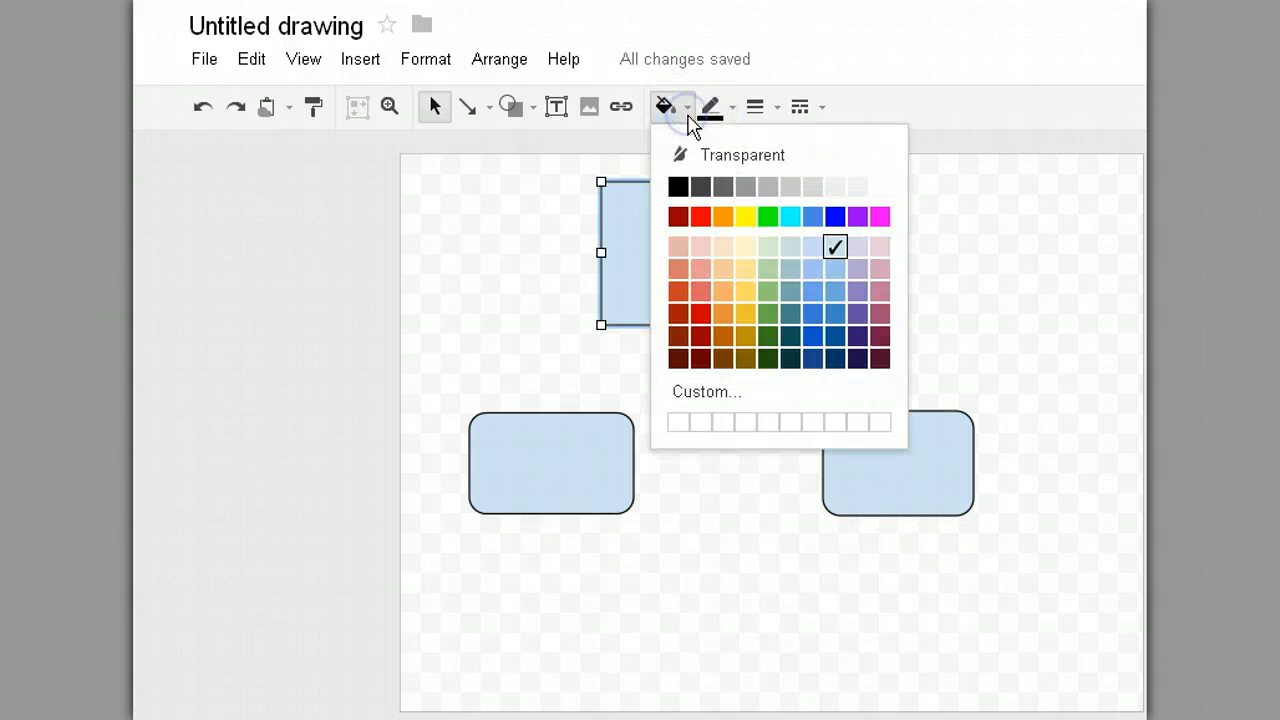
left_click(834, 316)
left_click(730, 396)
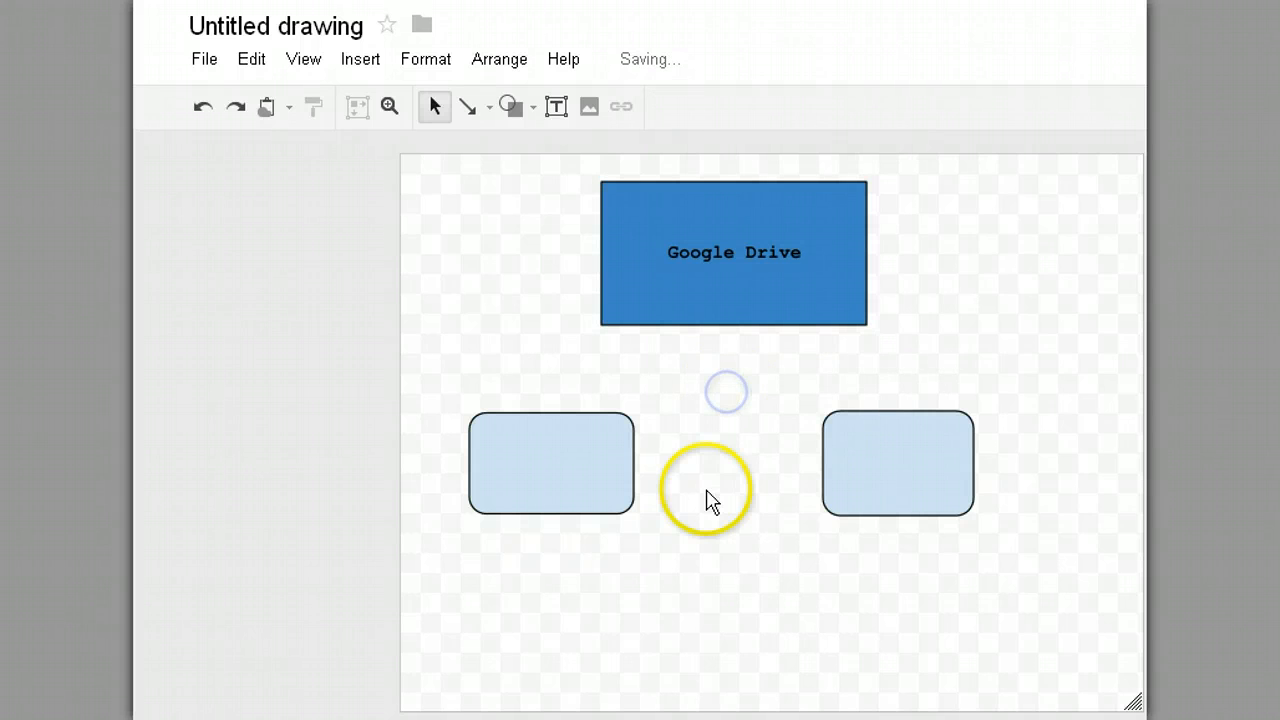
Step: Add a 'Google Documents' text box inside the left rounded box
left_click(845, 421)
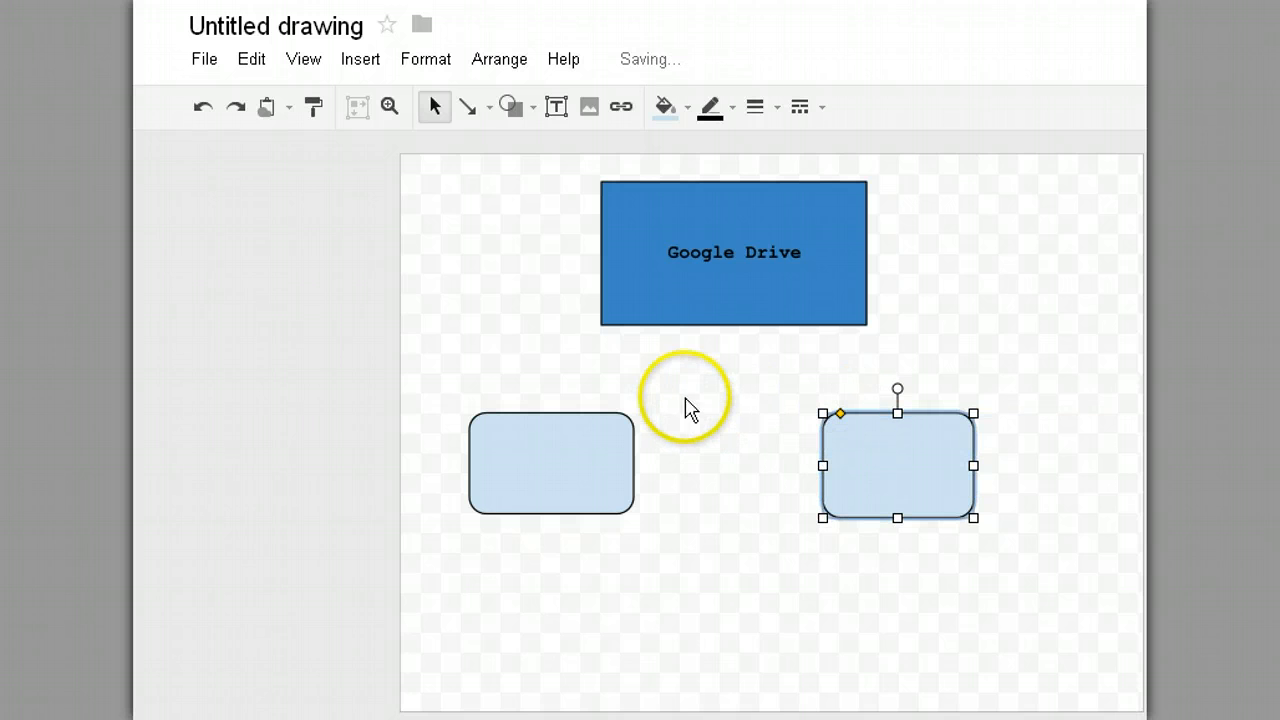
left_click(671, 374)
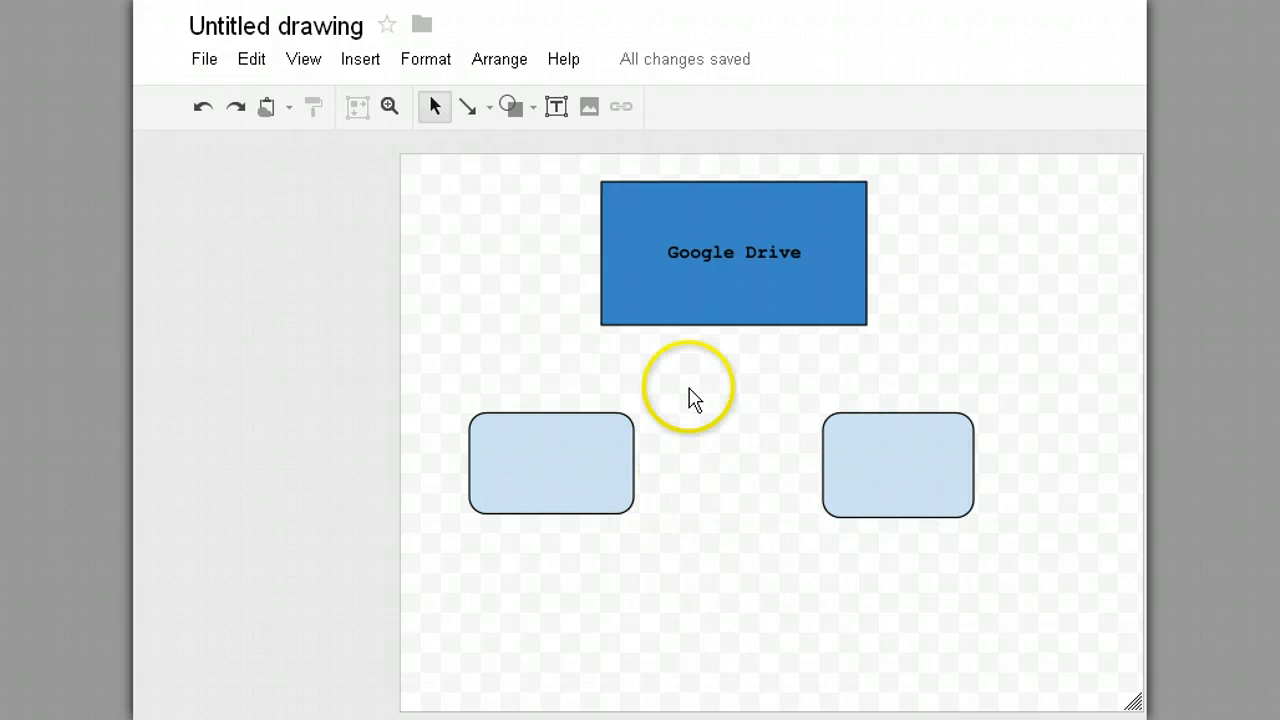
left_click(564, 445)
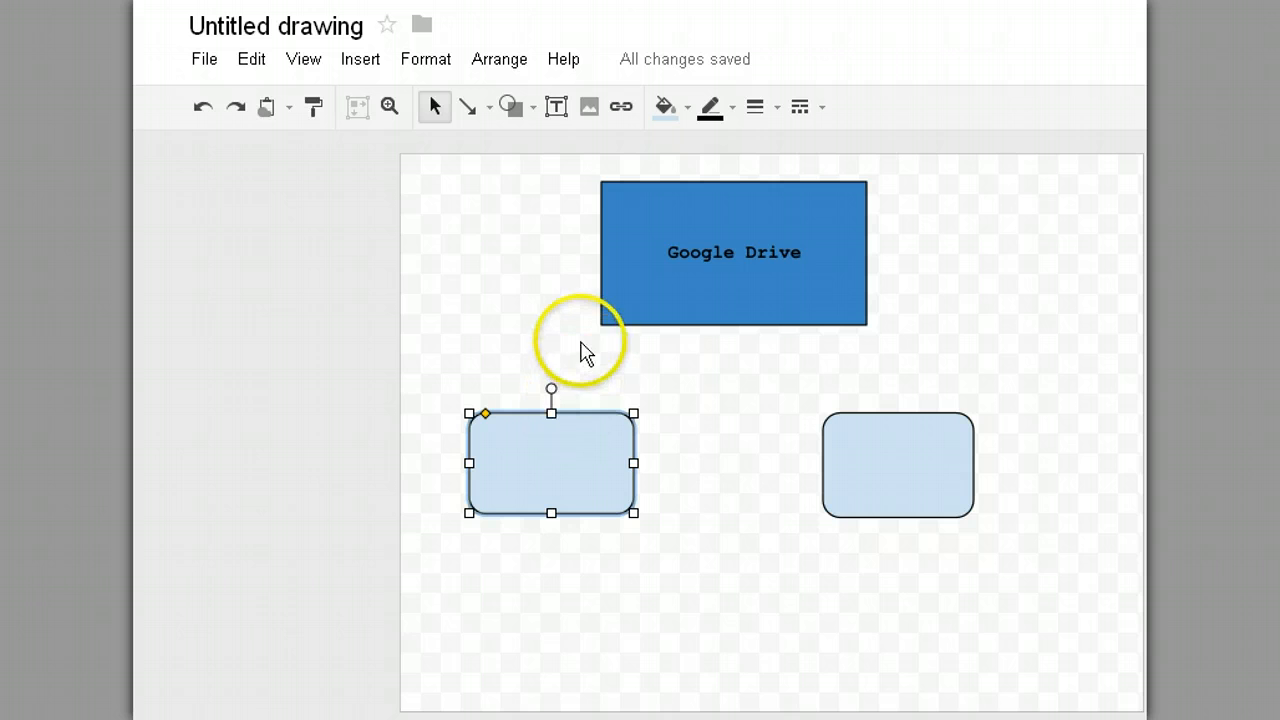
left_click(556, 107)
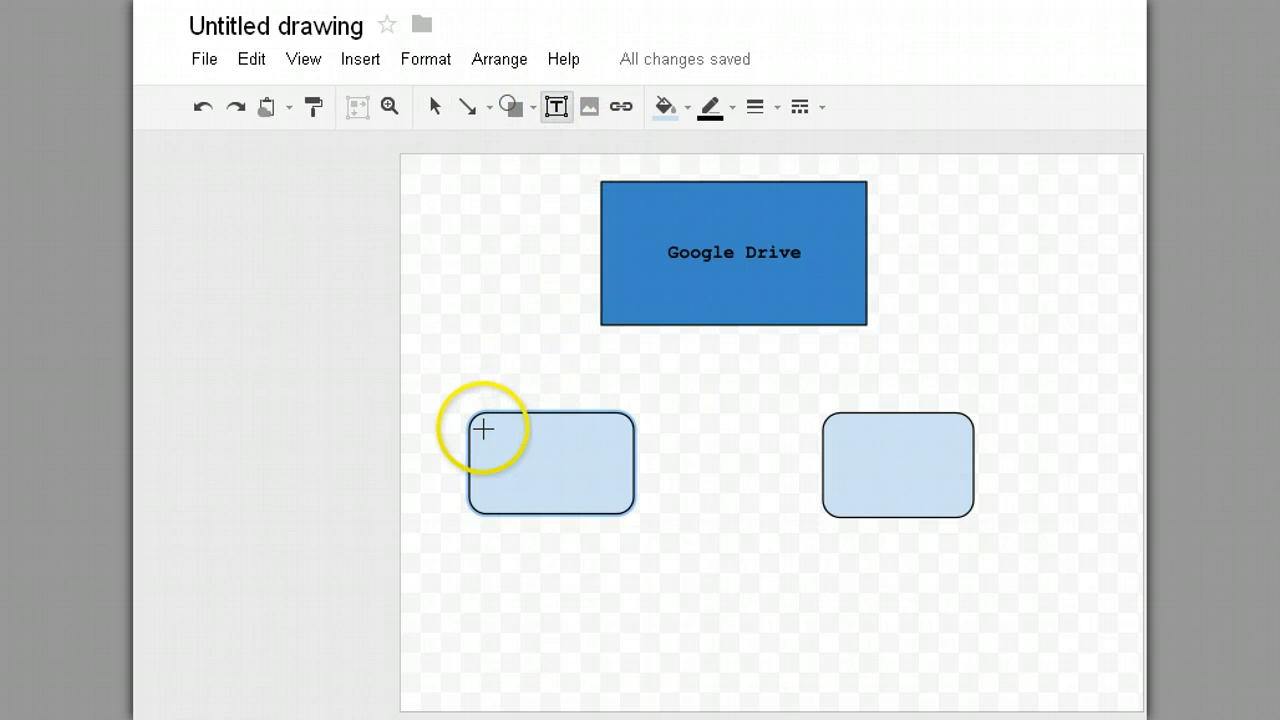
left_click_drag(482, 431, 597, 448)
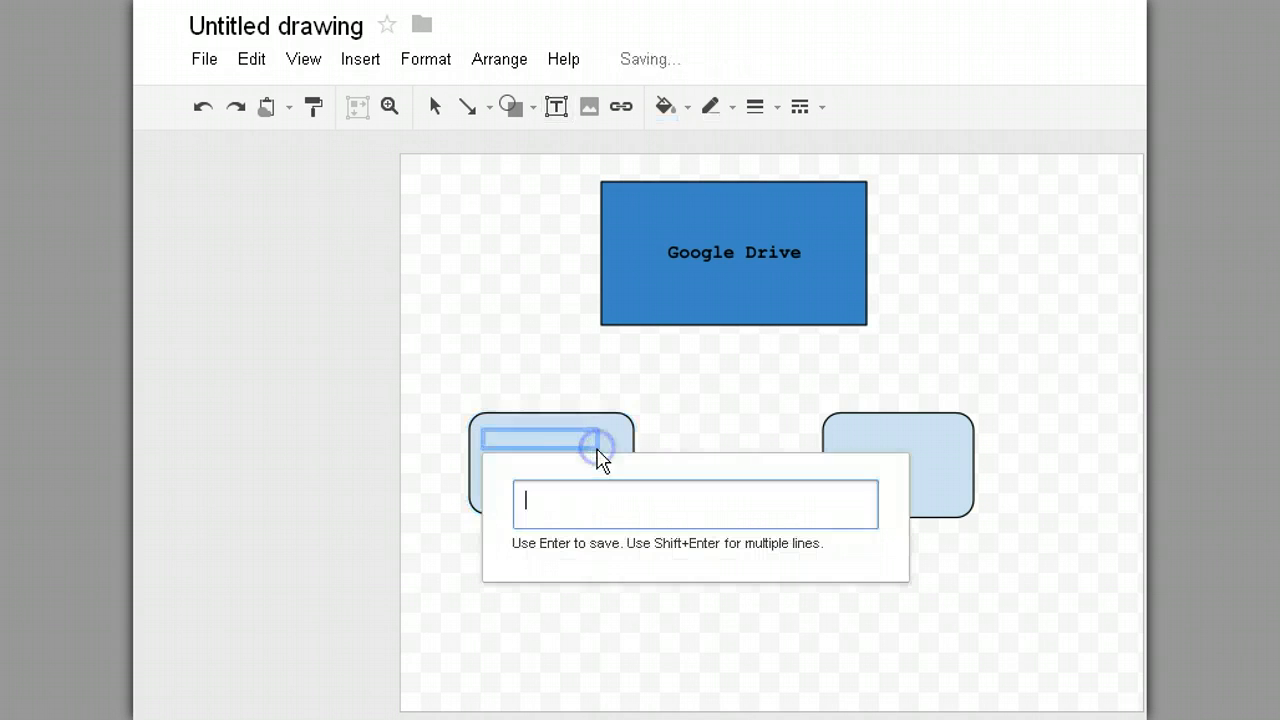
type("oogle Documents")
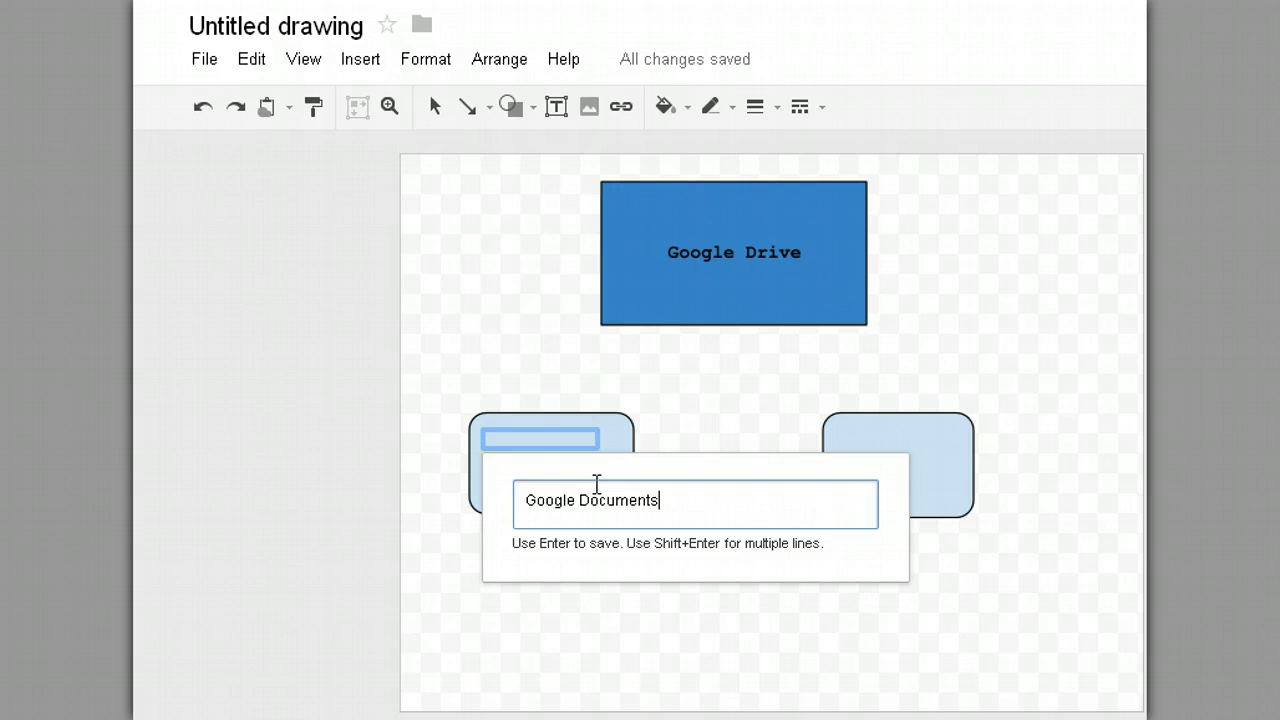
key("Return")
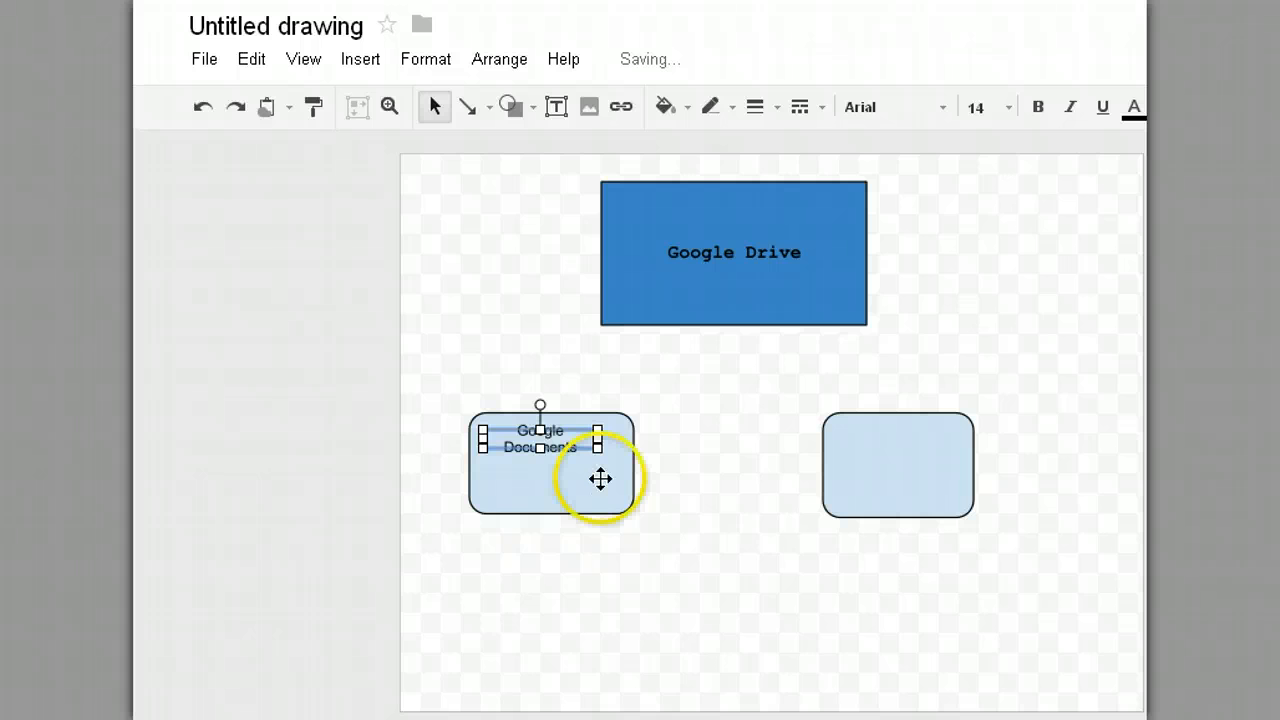
left_click(668, 458)
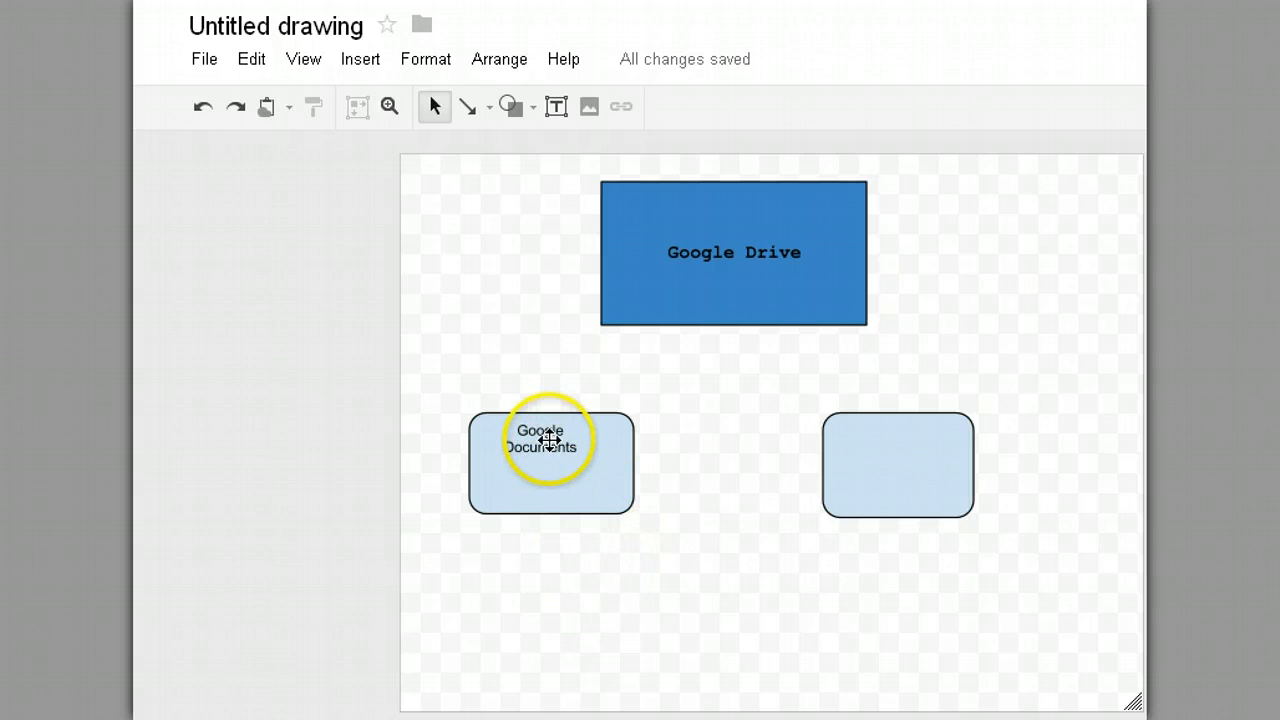
Step: Move and widen the Google Documents label so it sits on one line, centred
left_click_drag(548, 440, 565, 470)
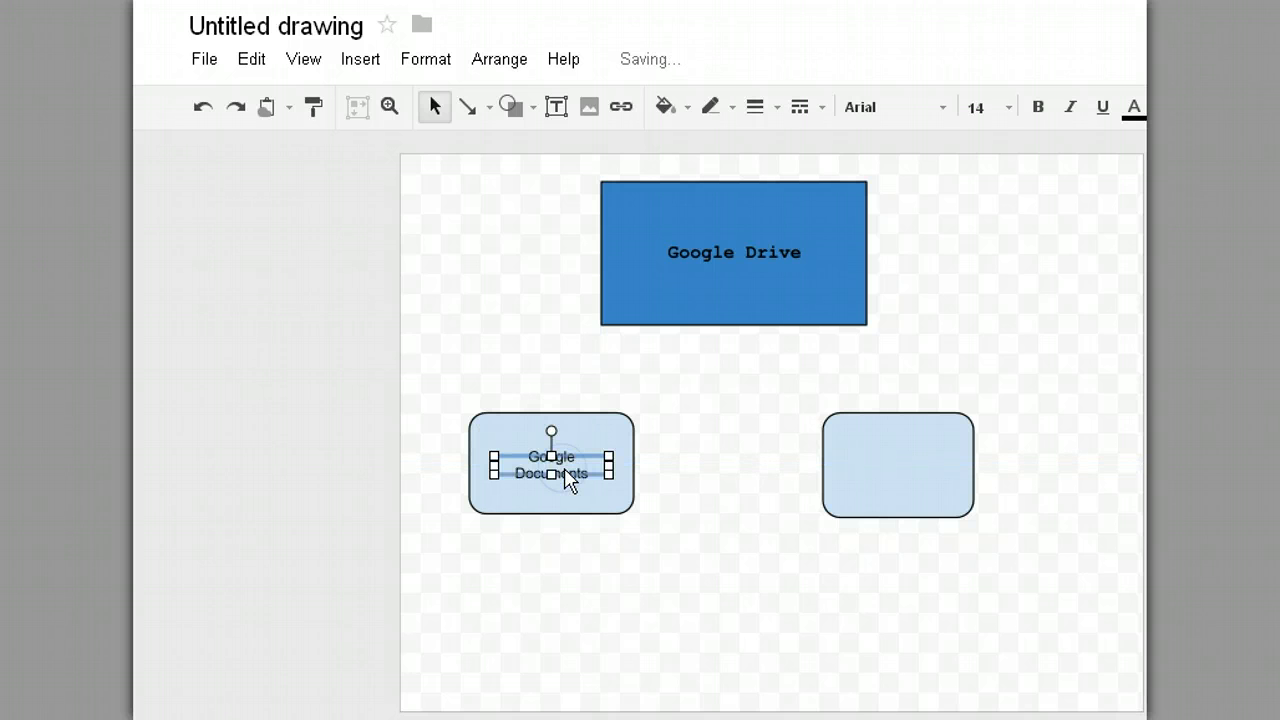
left_click(552, 478)
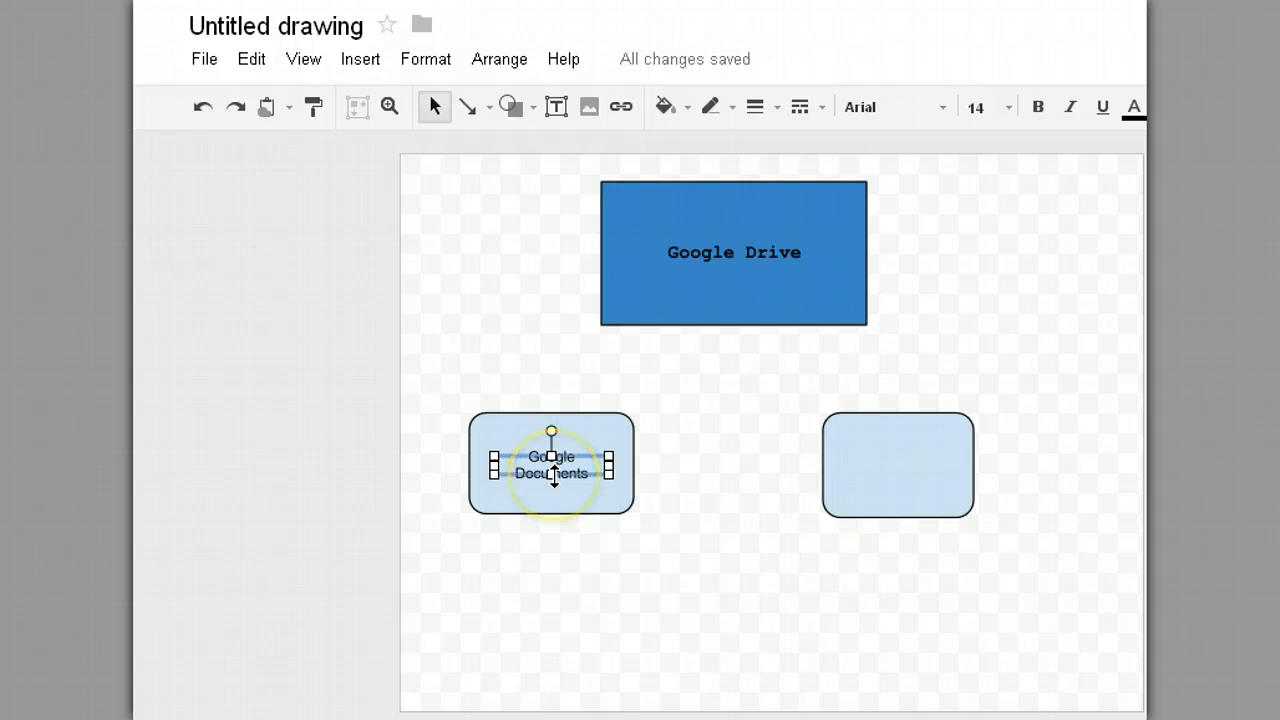
left_click_drag(555, 477, 625, 466)
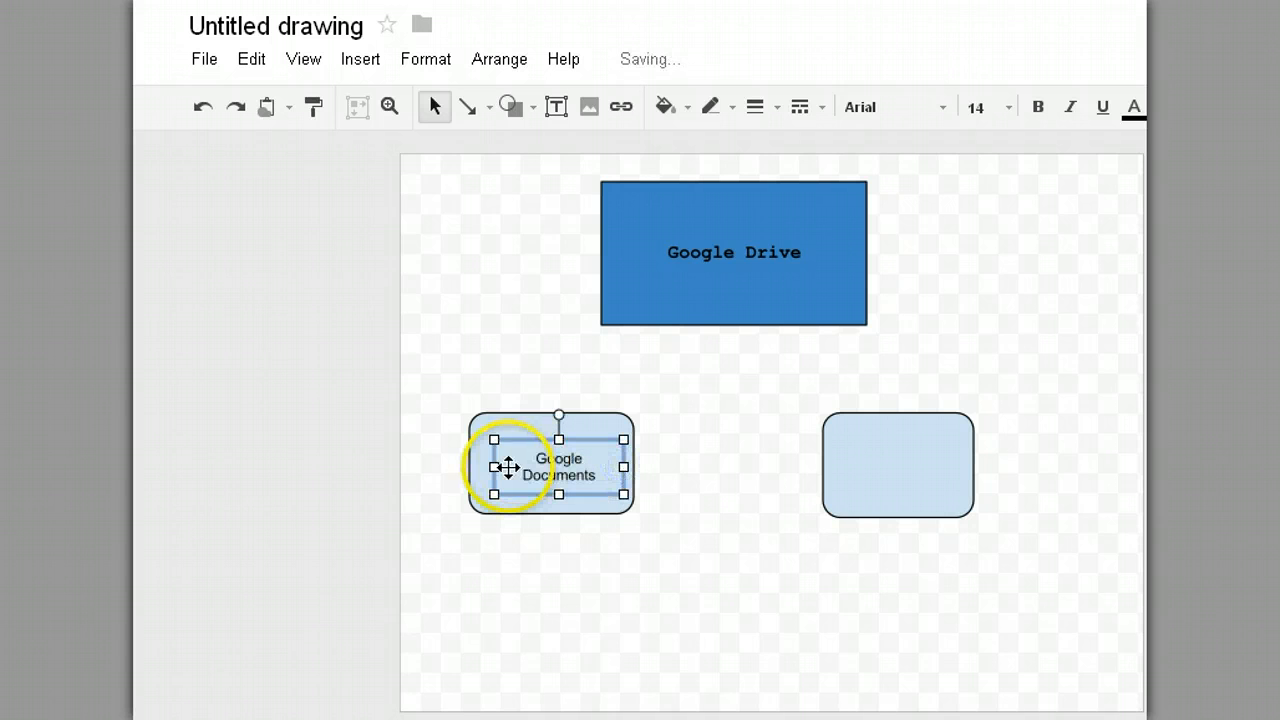
left_click_drag(494, 466, 477, 467)
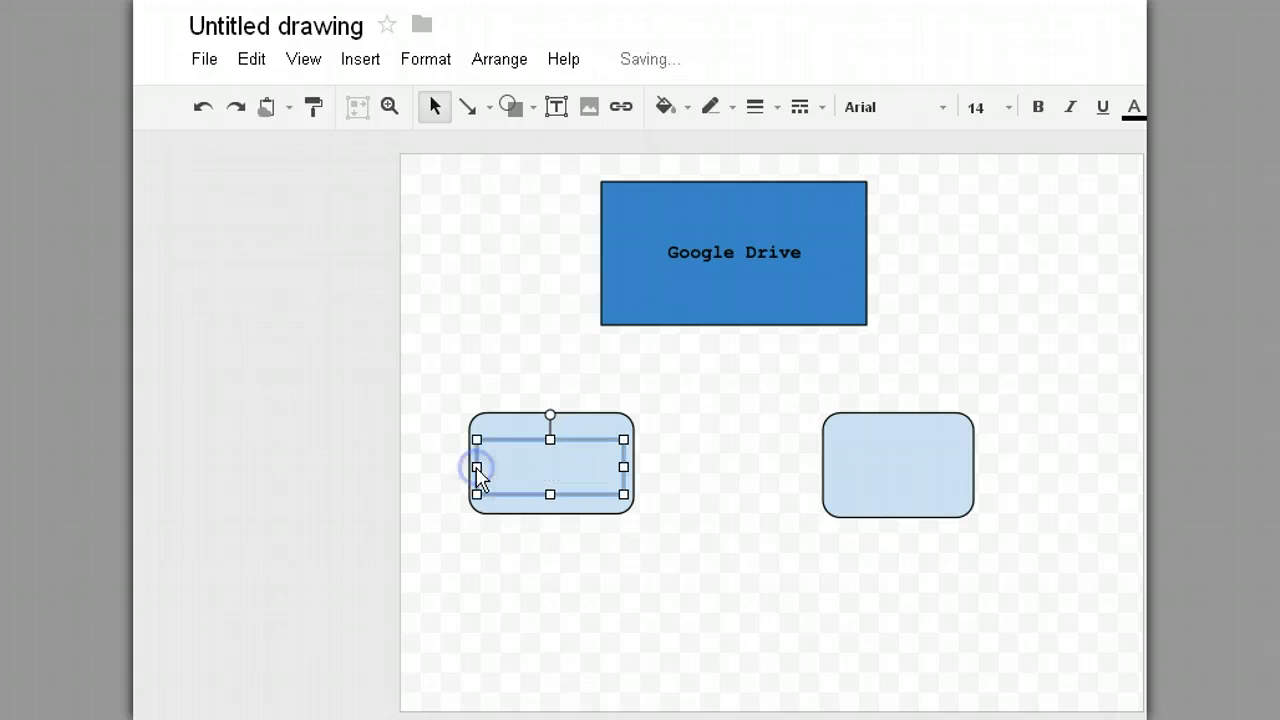
left_click(629, 606)
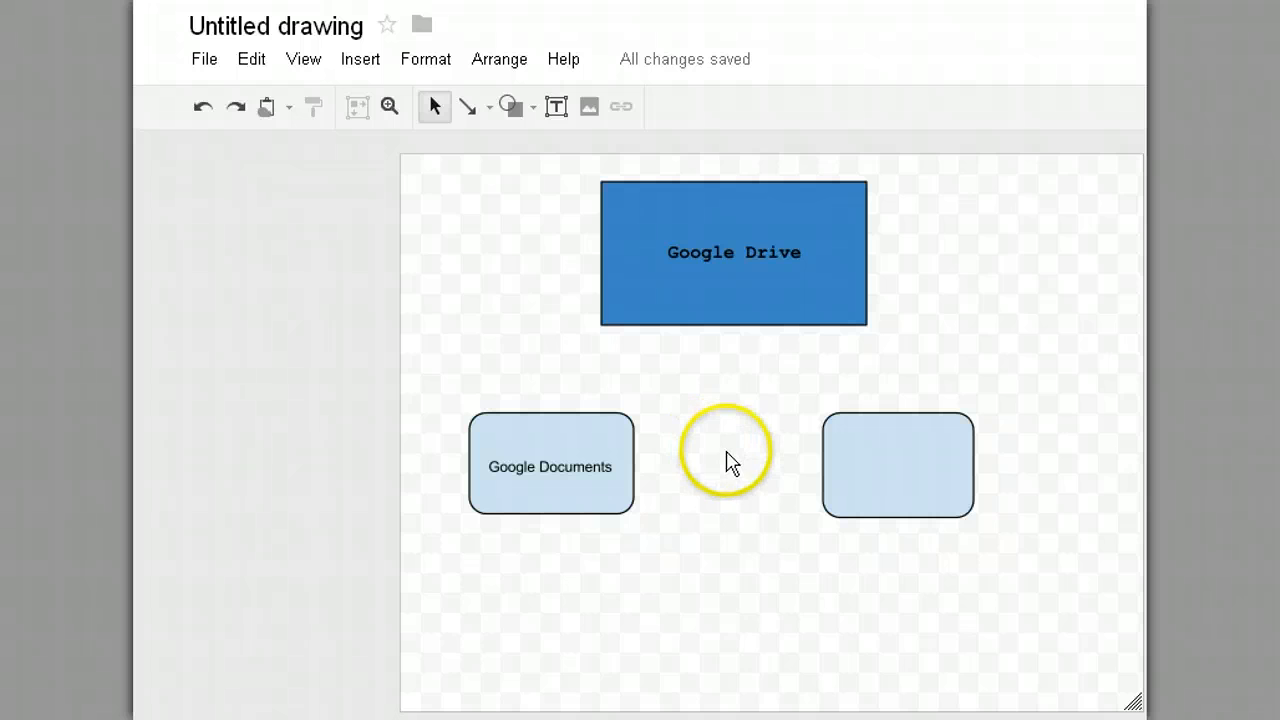
left_click(586, 468)
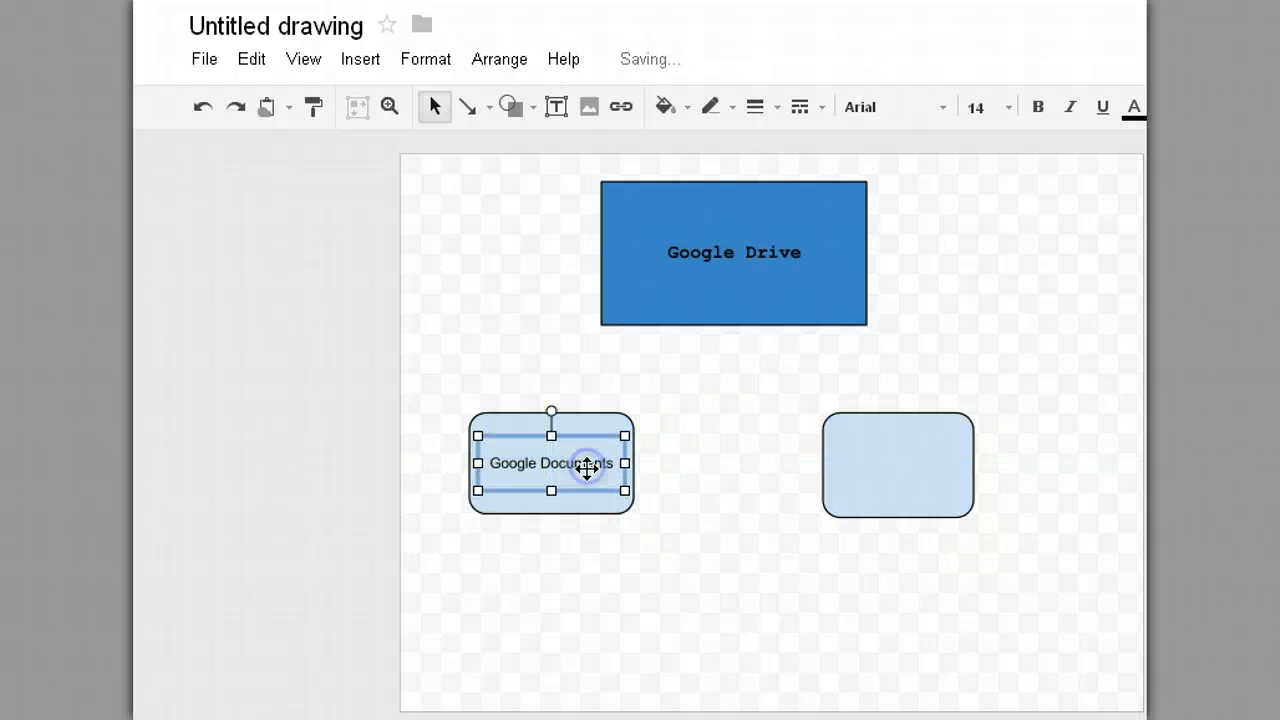
left_click(714, 520)
Step: Add a 'Google Drawings' text box inside the right rounded box
left_click(881, 422)
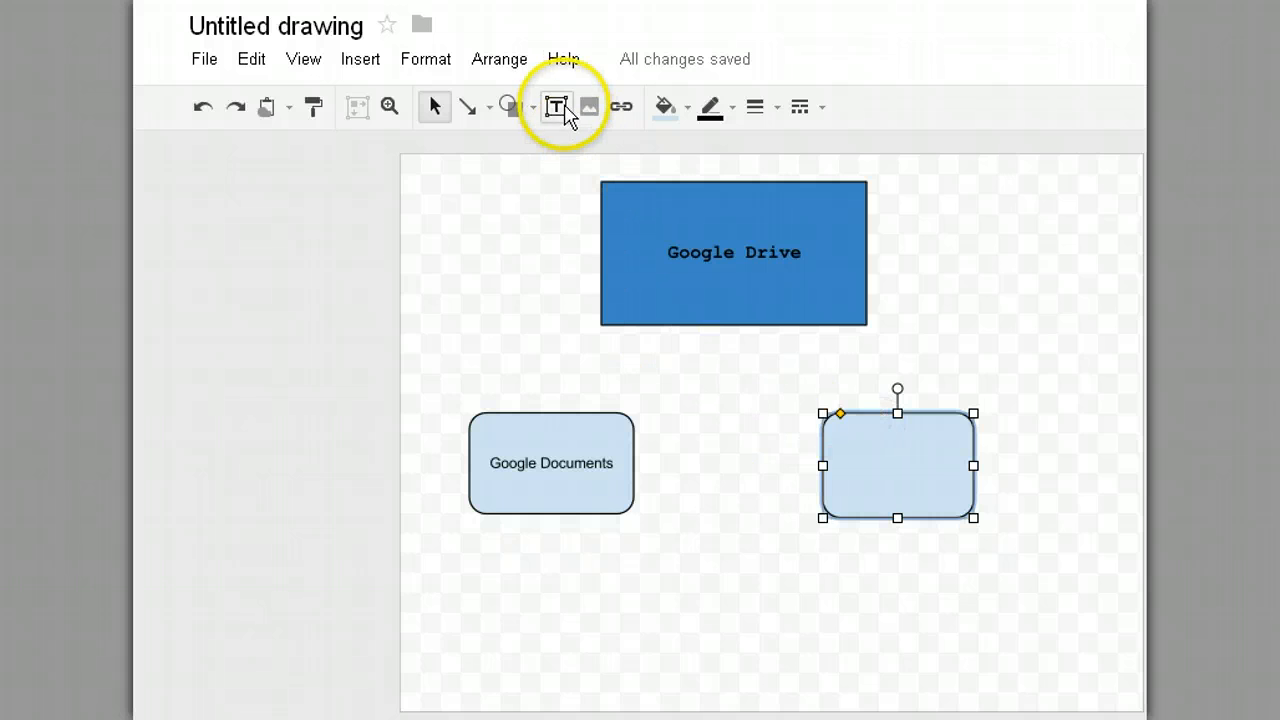
left_click(557, 107)
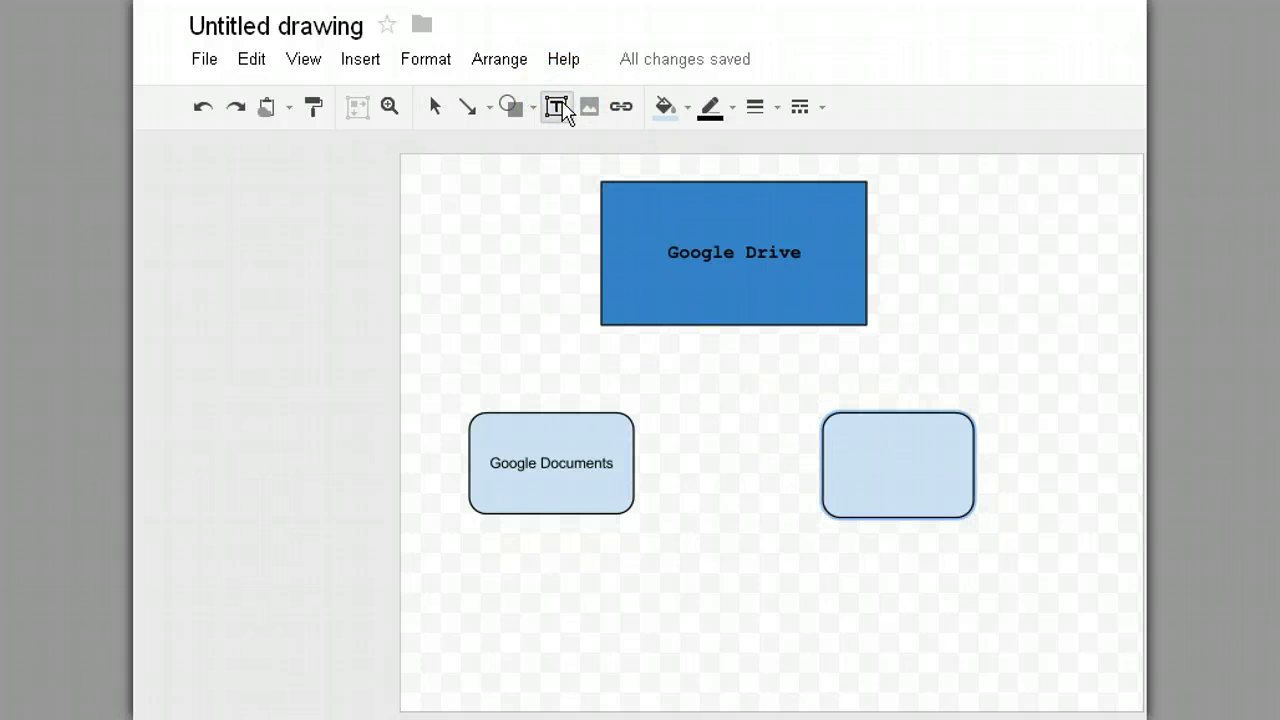
left_click_drag(832, 434, 967, 492)
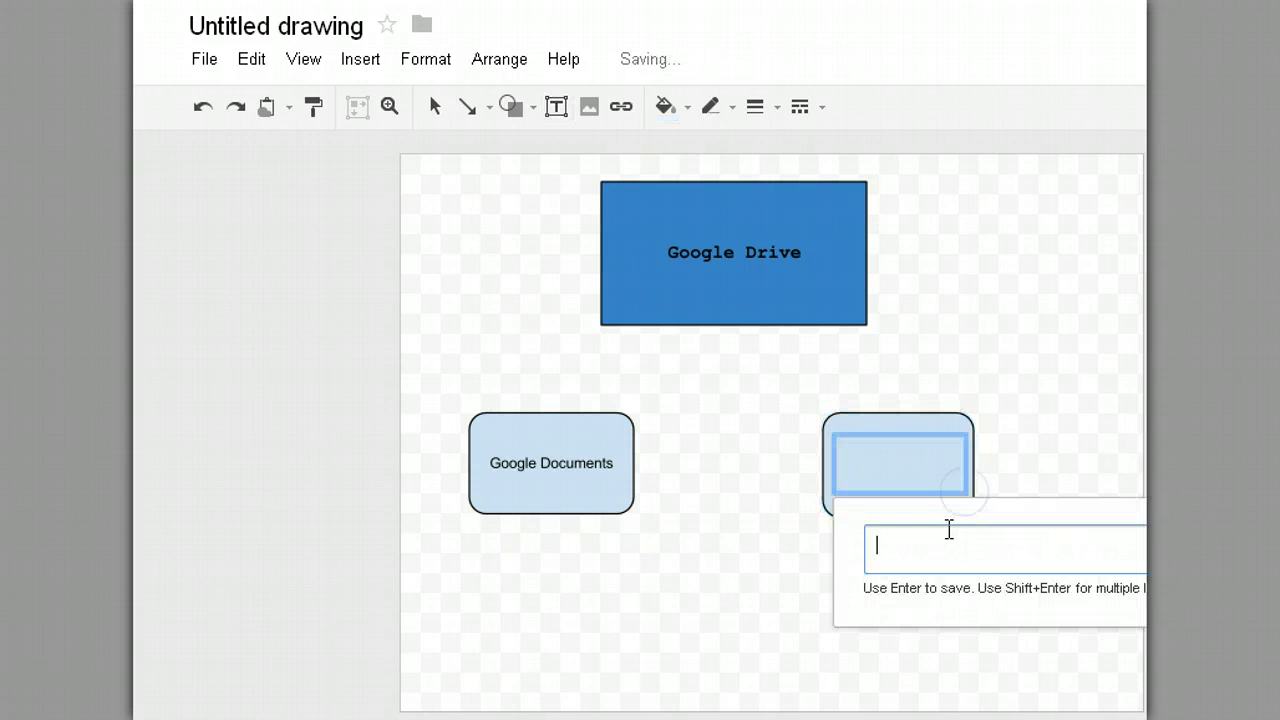
type("Google Drawings")
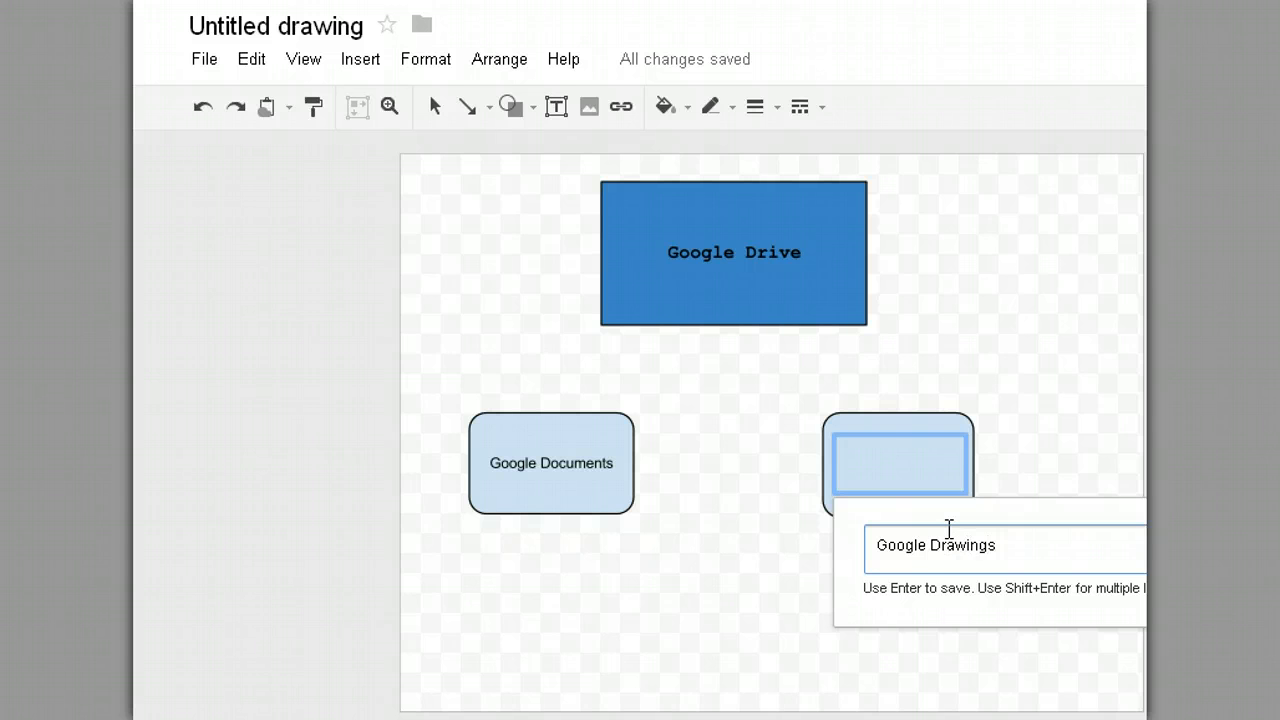
key("Return")
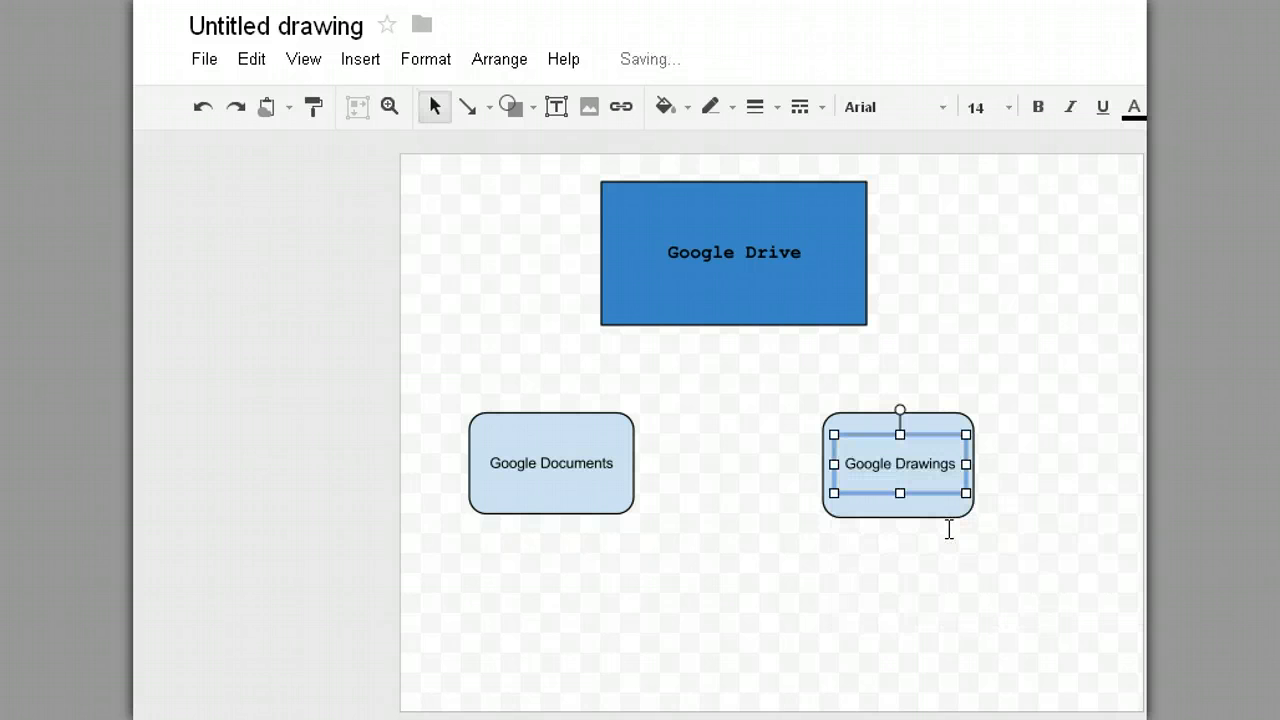
left_click(871, 574)
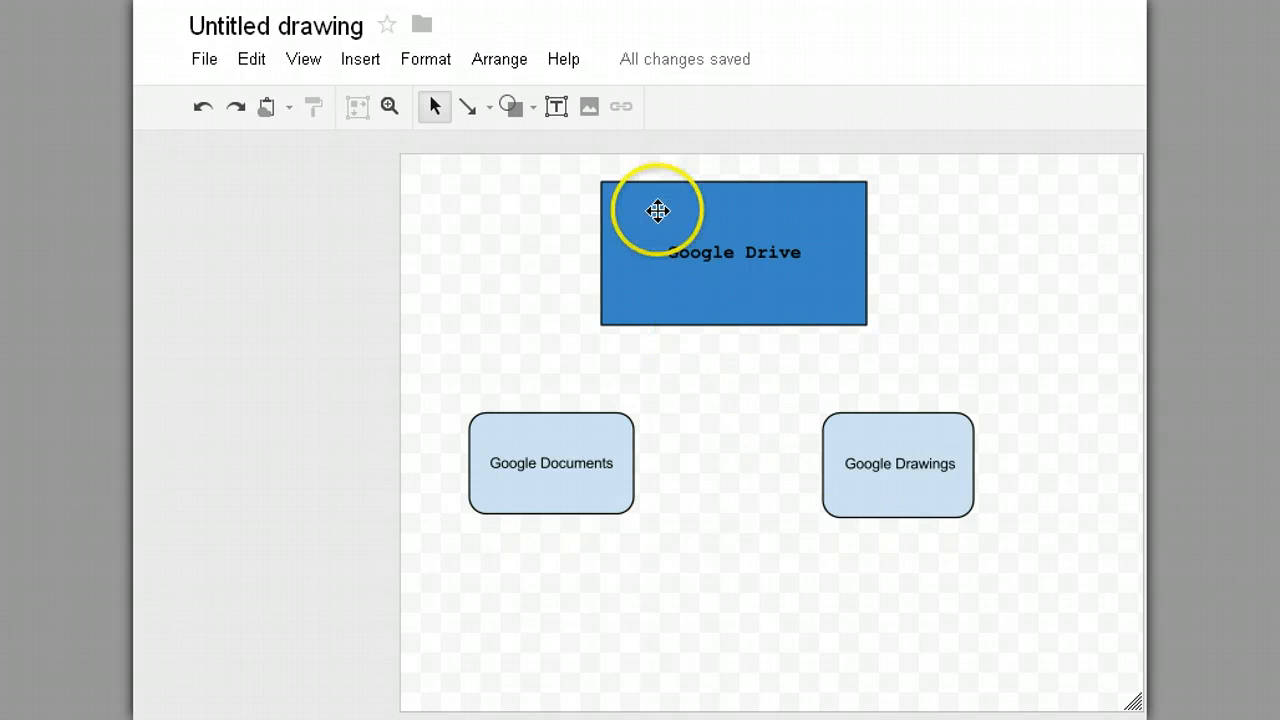
Step: Draw arrows from Google Drive down to Google Documents and Google Drawings
left_click(471, 110)
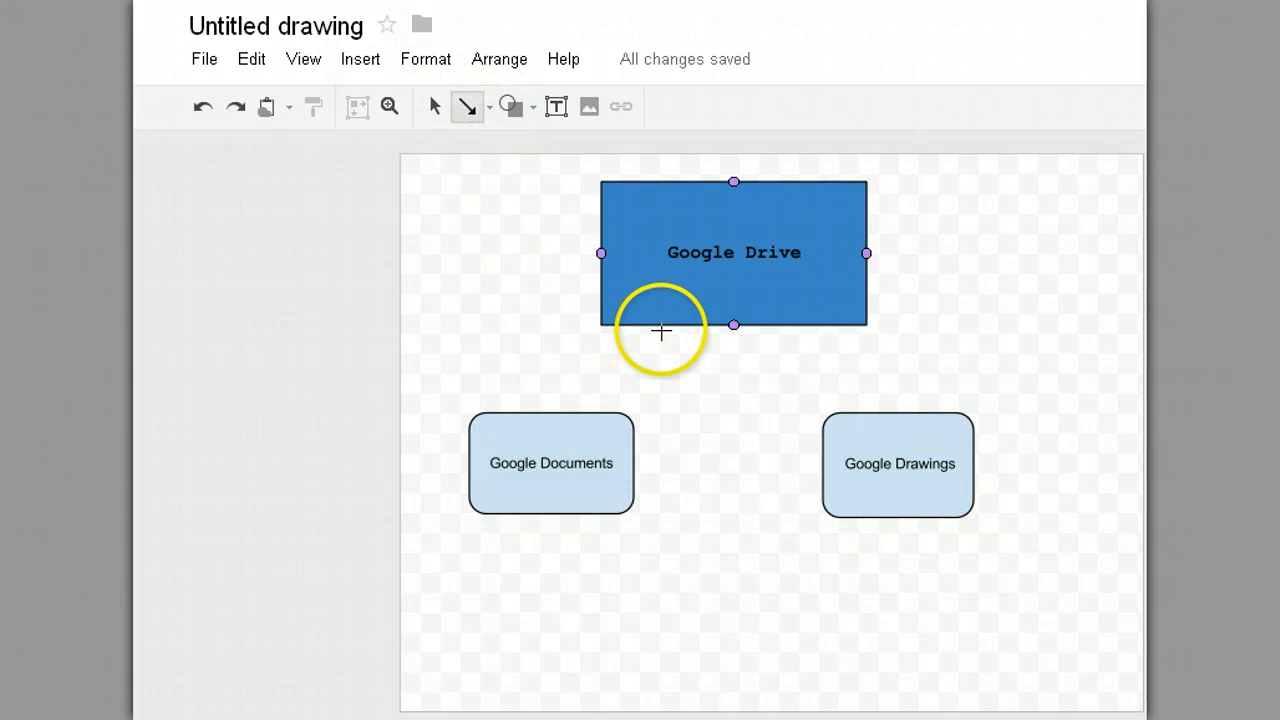
left_click_drag(660, 326, 589, 416)
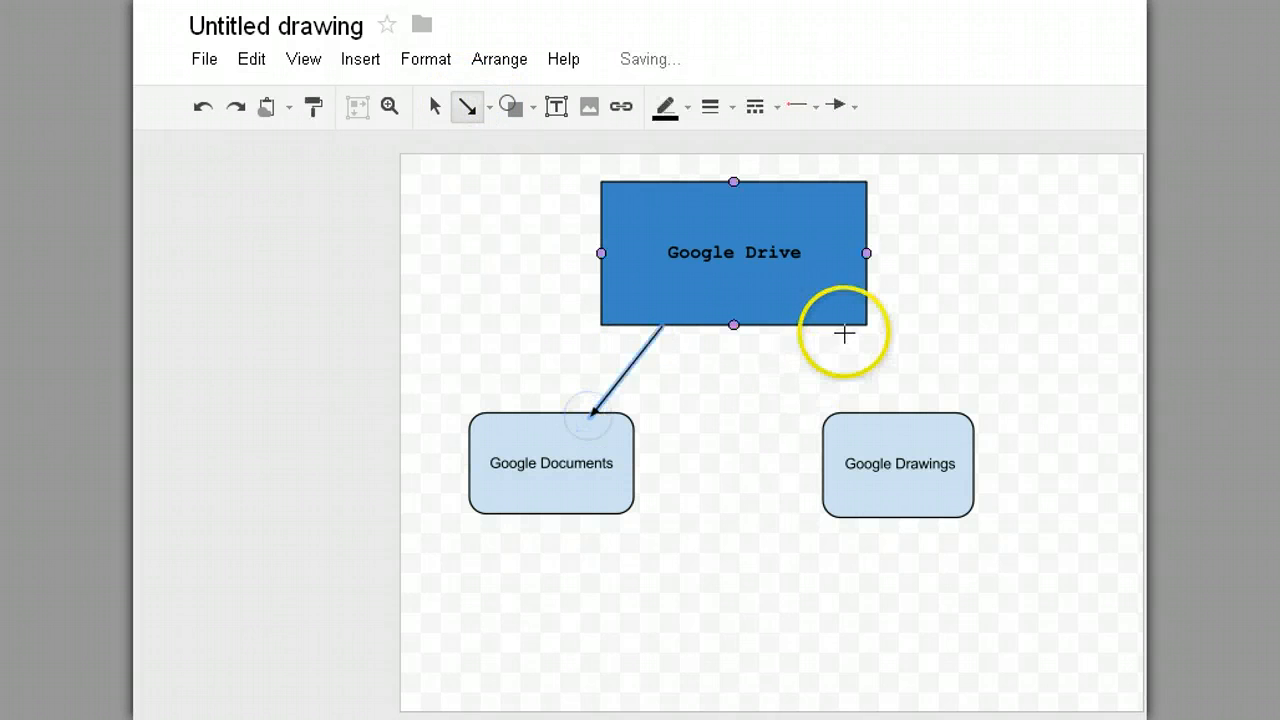
left_click_drag(818, 329, 898, 411)
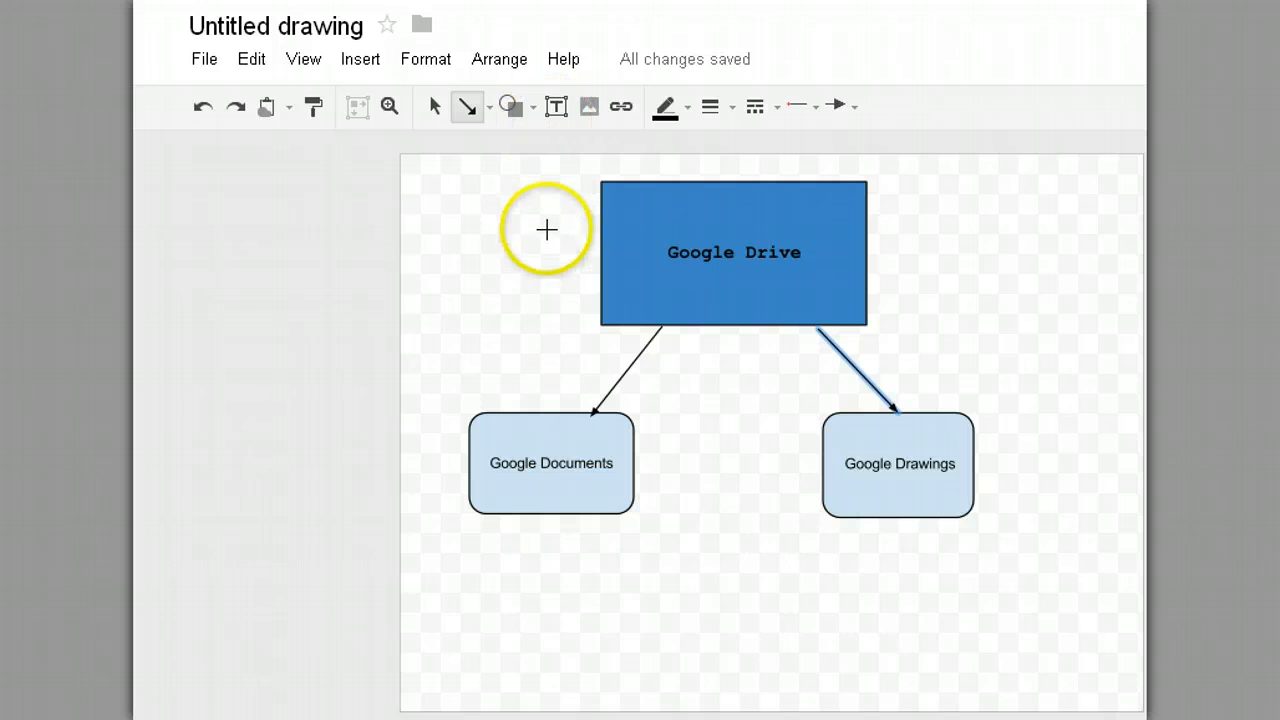
Step: Start a new text box beside the left arrow
left_click(490, 112)
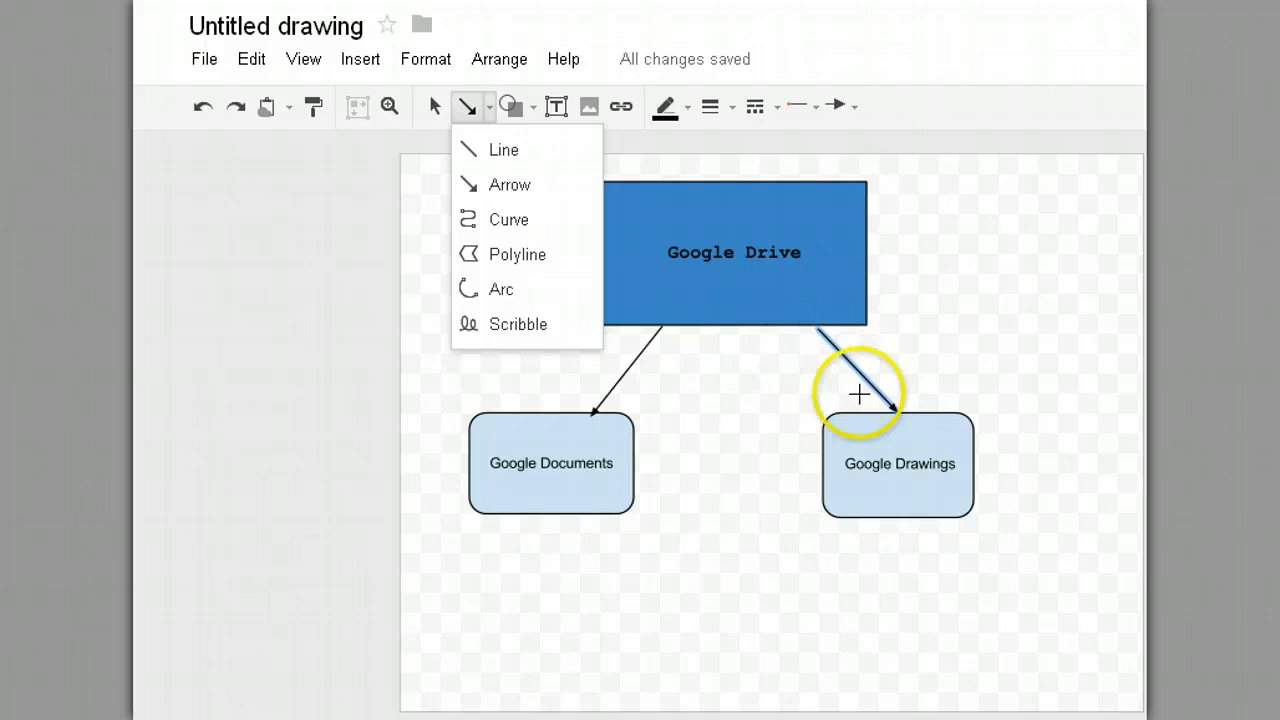
left_click(562, 112)
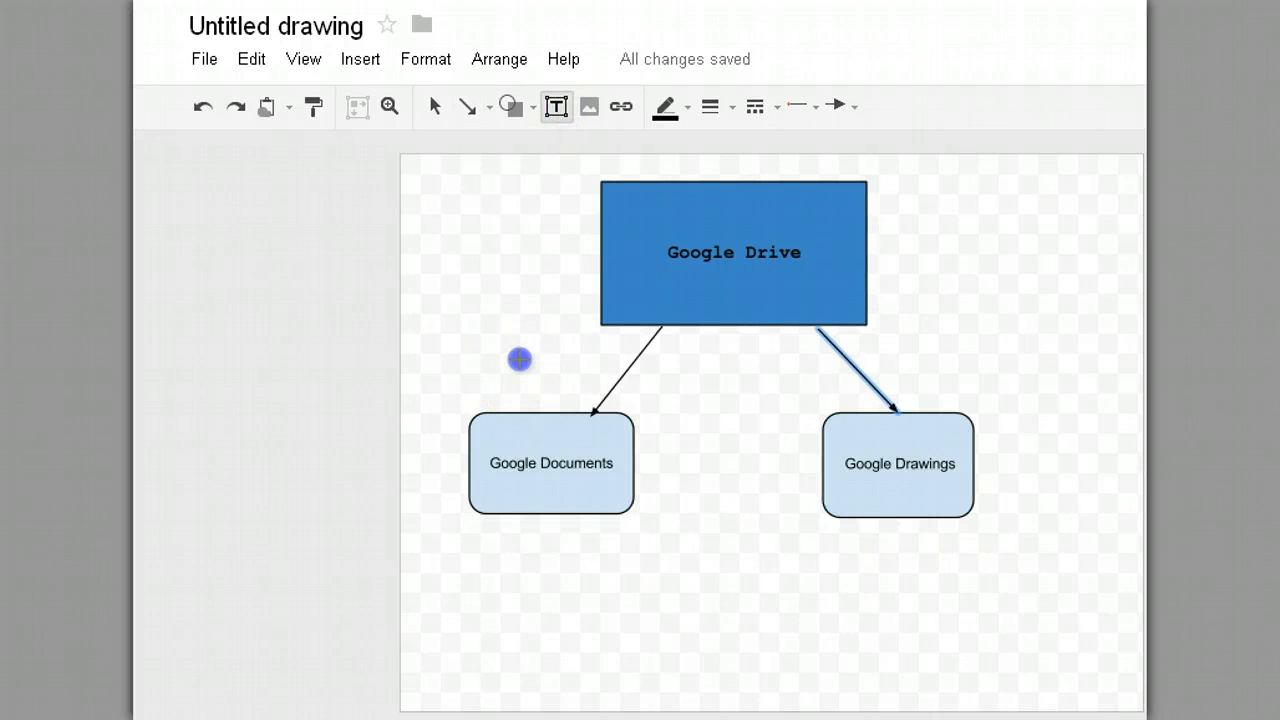
left_click_drag(519, 359, 668, 362)
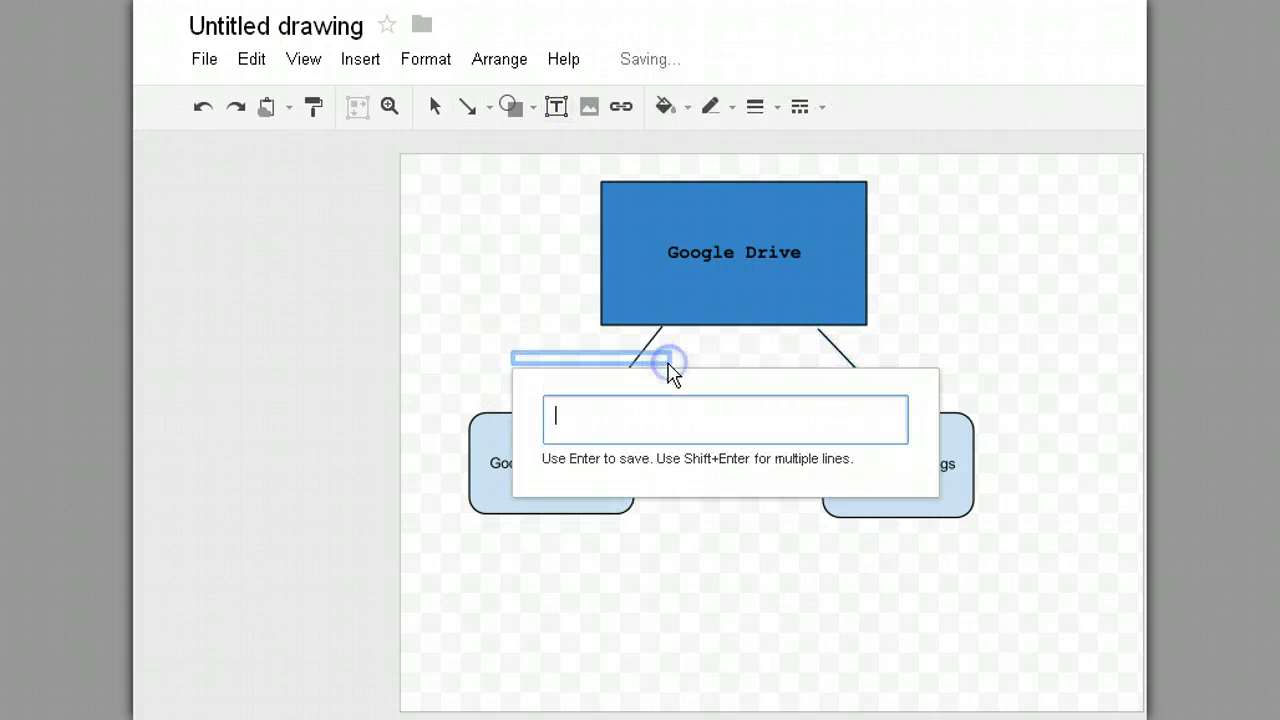